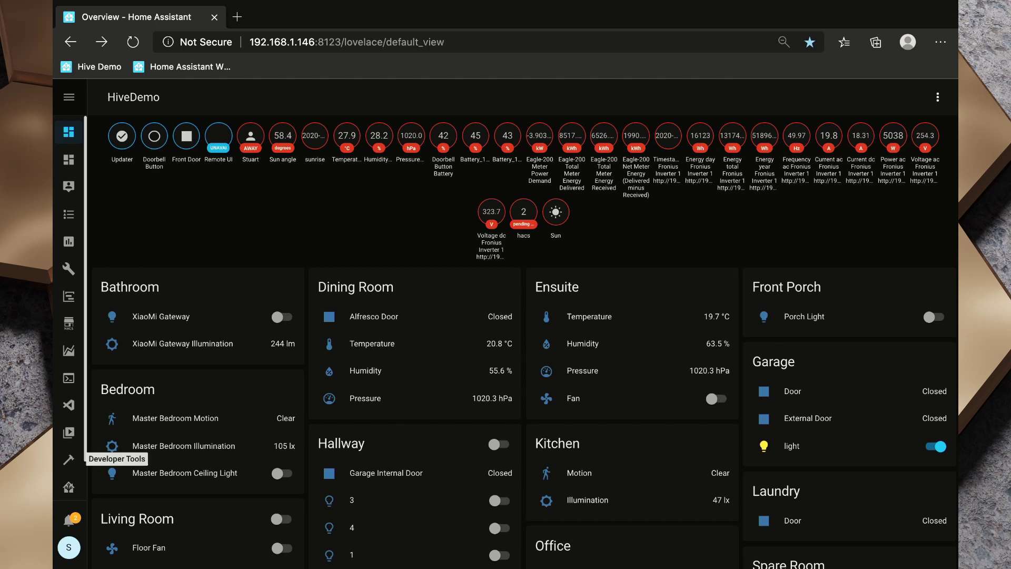
Open the Duck DNS add-on page from the Supervisor Add-on Store.
left_click(68, 487)
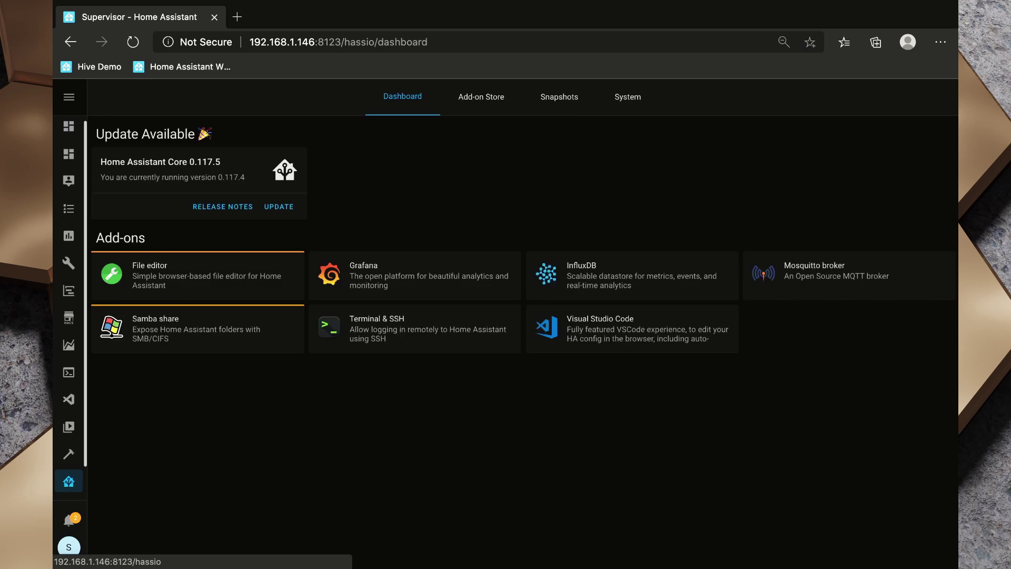
left_click(481, 97)
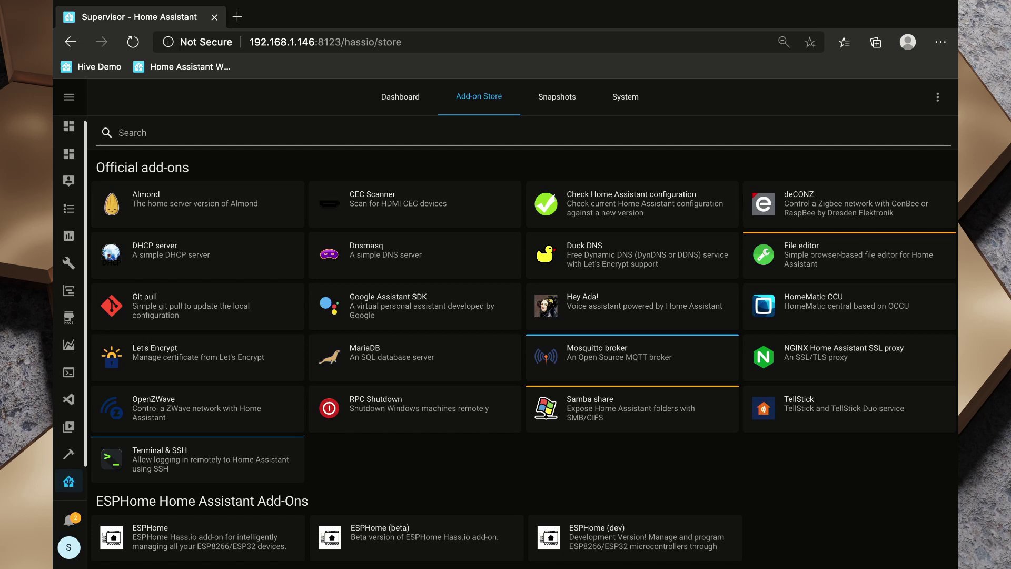
left_click(595, 255)
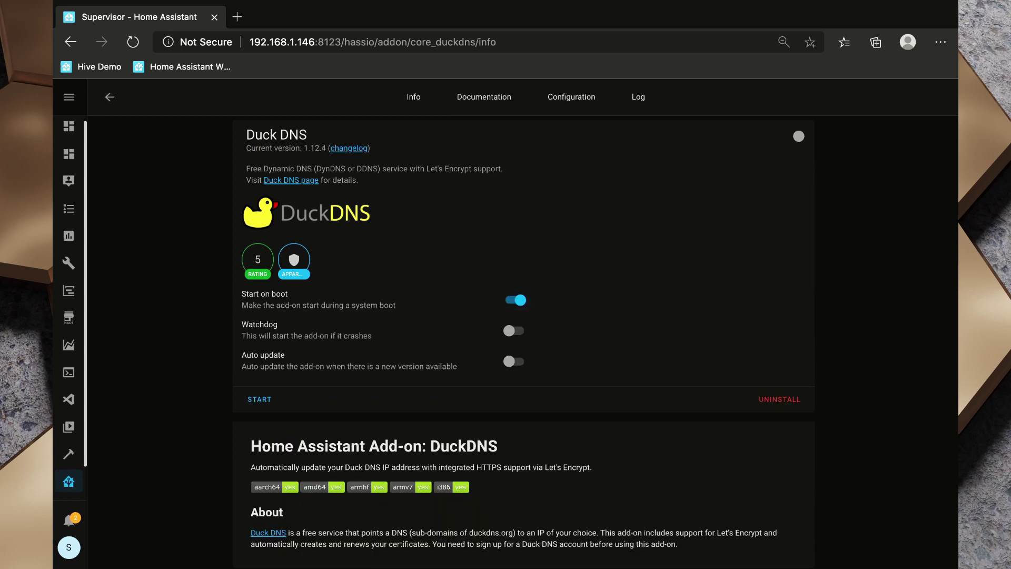
Enable Watchdog and Auto update for Duck DNS and change accept_terms from false to true.
left_click(514, 331)
left_click(513, 361)
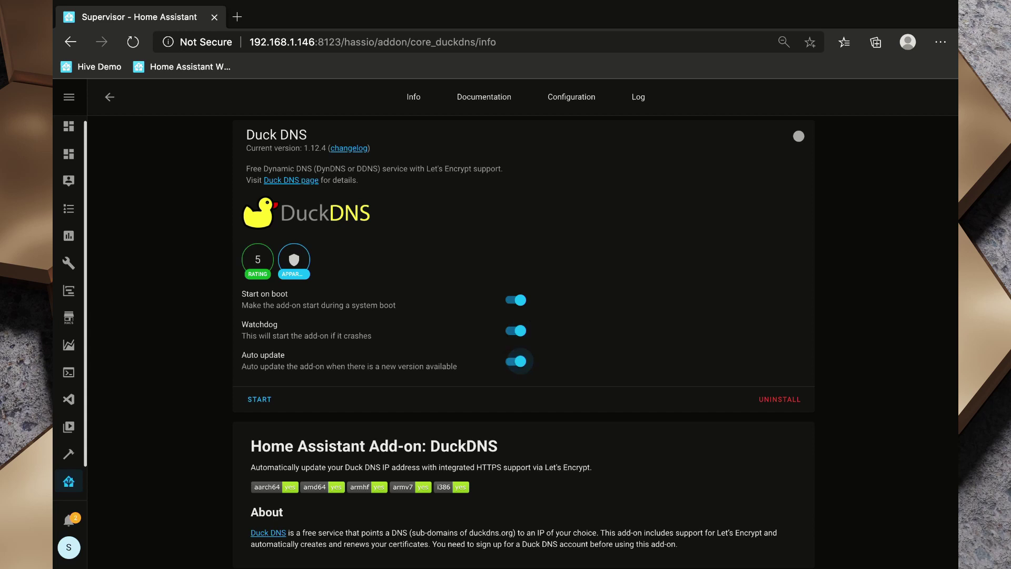
left_click(572, 97)
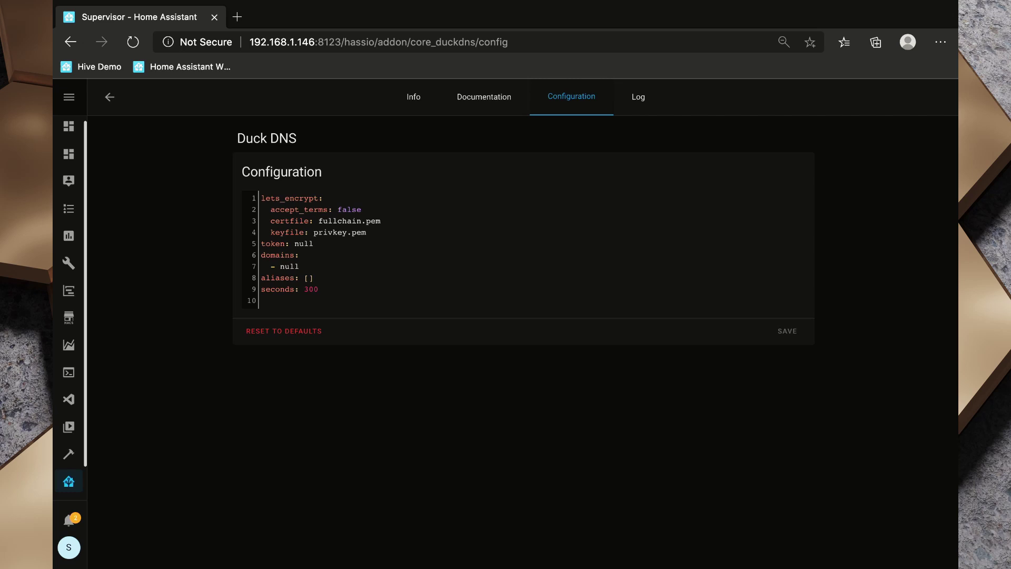
left_click_drag(261, 198, 313, 243)
left_click(308, 209)
double_click(352, 209)
type("true")
double_click(289, 265)
In a new tab, go to duckdns.org and sign in by authorizing GitHub.
key("ctrl+t")
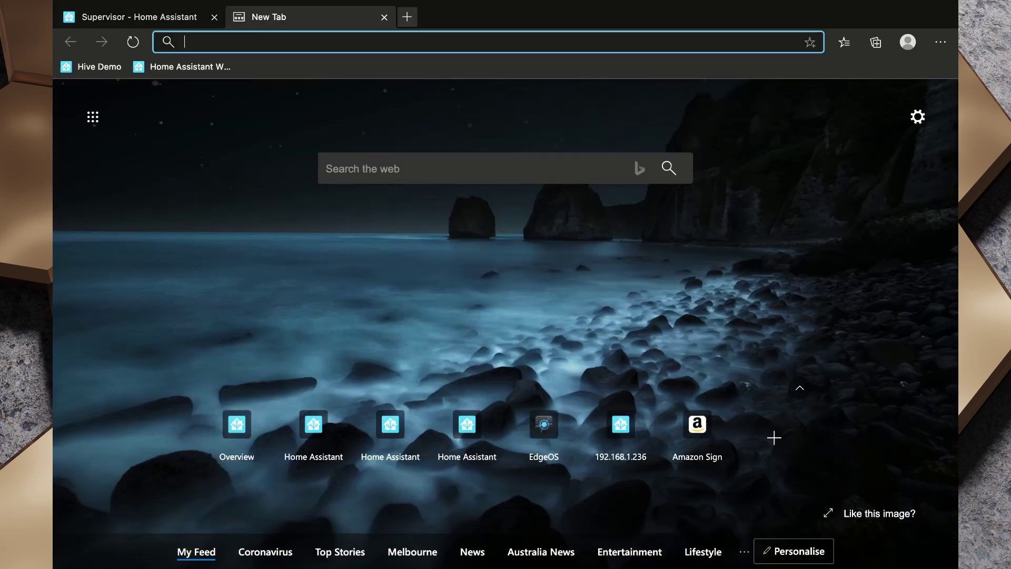
type("duckdns.")
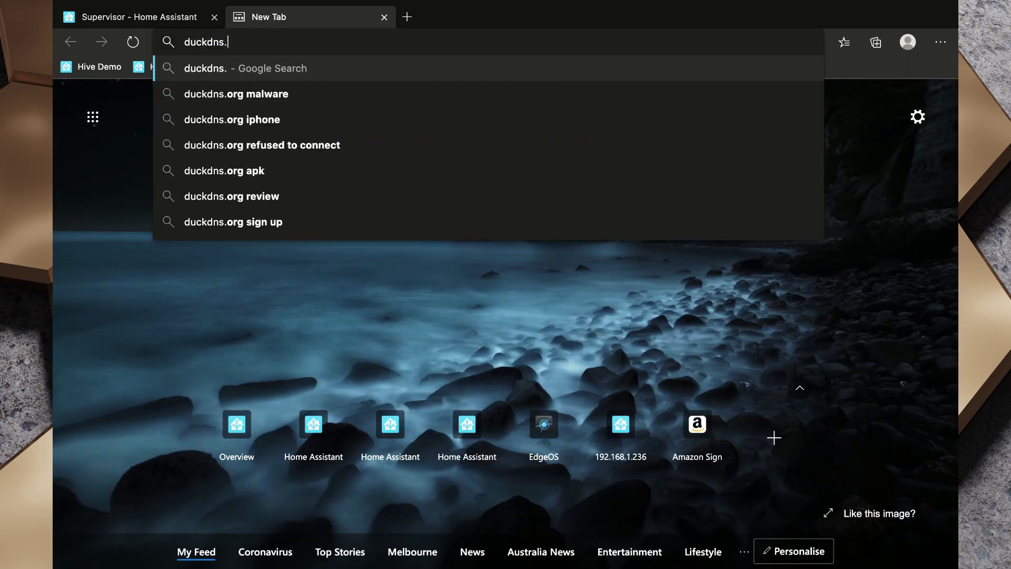
type("org")
key("Return")
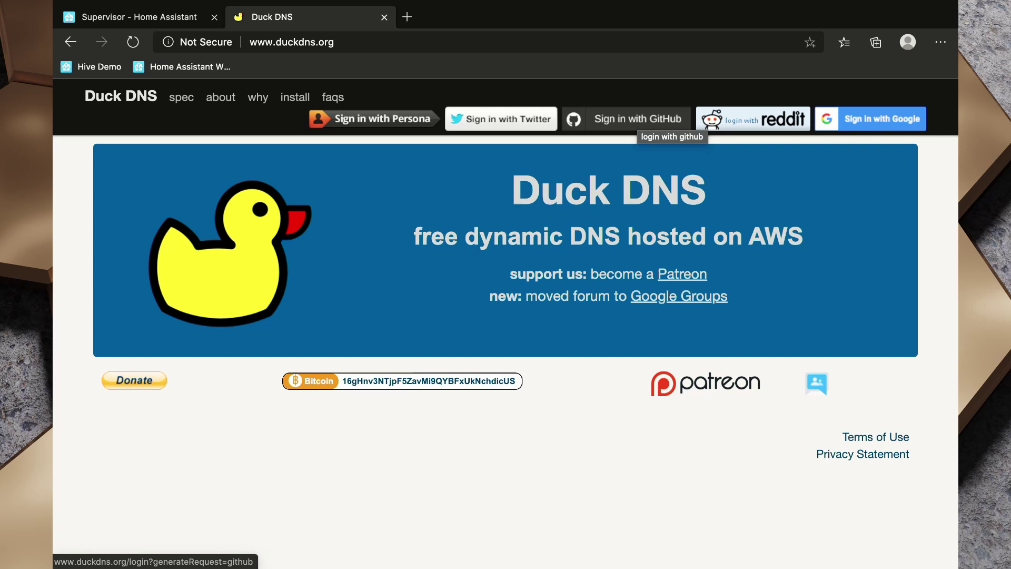
left_click(640, 121)
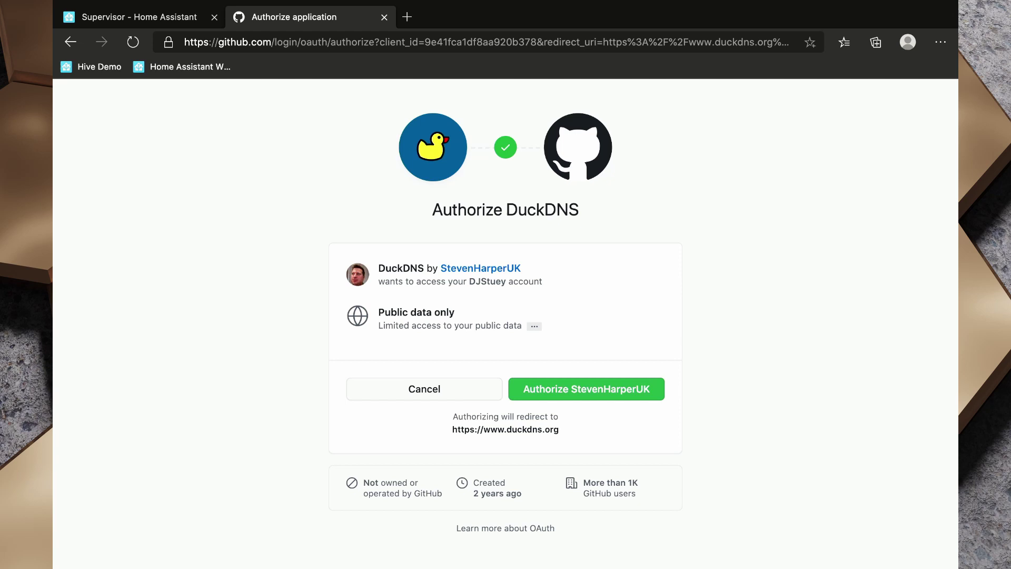
left_click(586, 389)
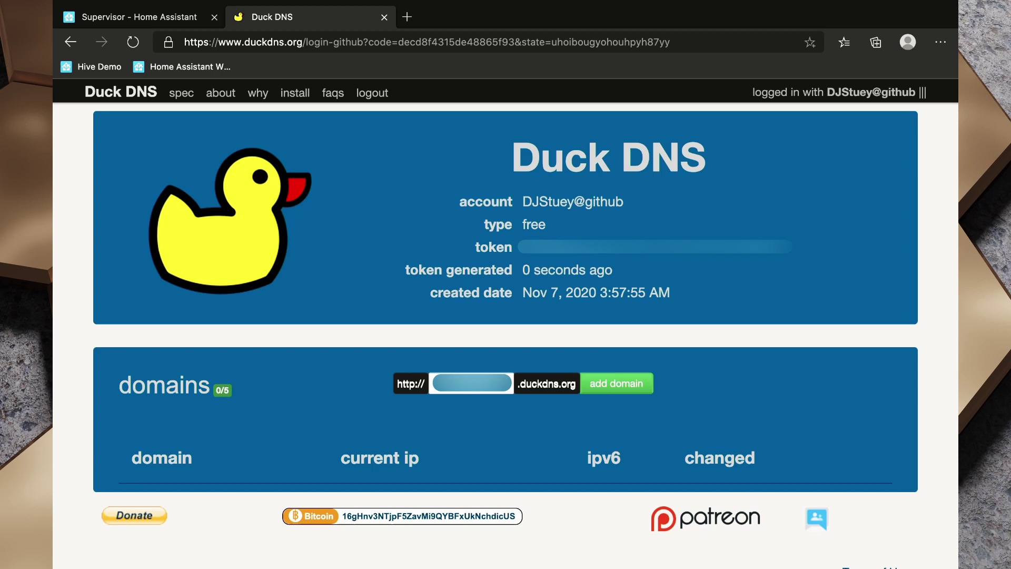
Register the hivemindautomation subdomain on Duck DNS, then return to the add-on configuration.
left_click(431, 383)
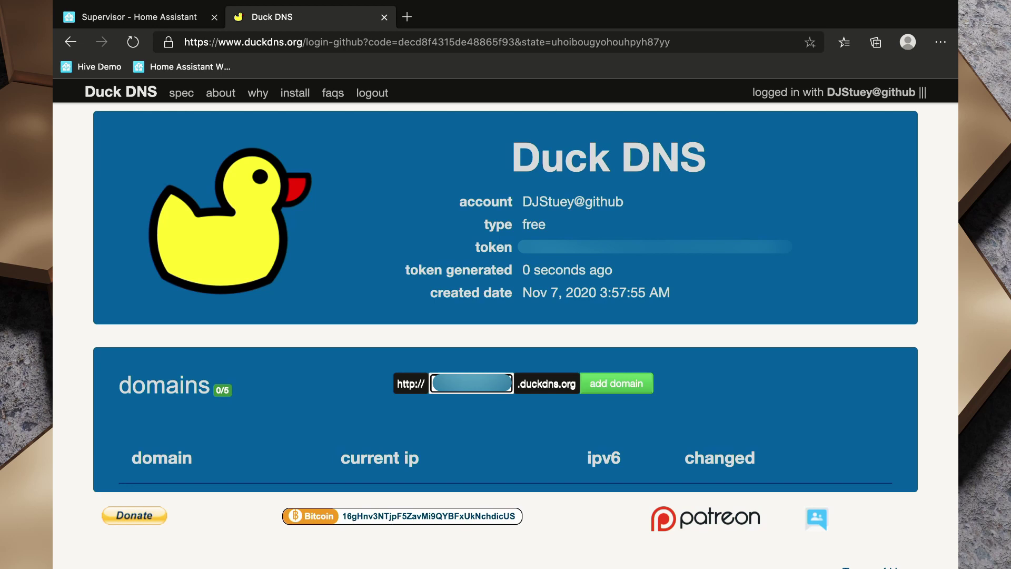
key("Return")
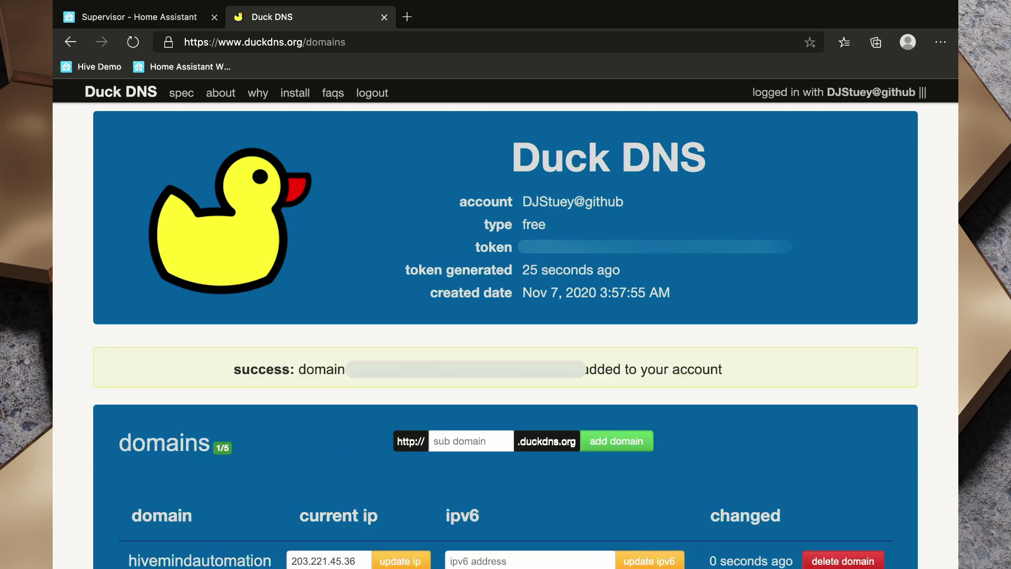
scroll(506, 316, "down", 3)
scroll(506, 316, "down", 1)
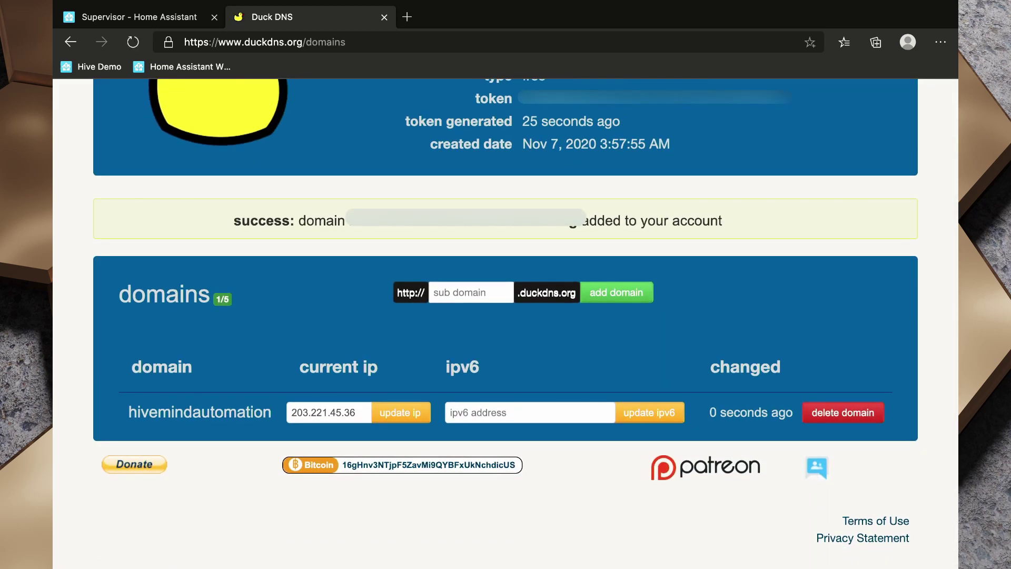
key("ctrl+shift+Tab")
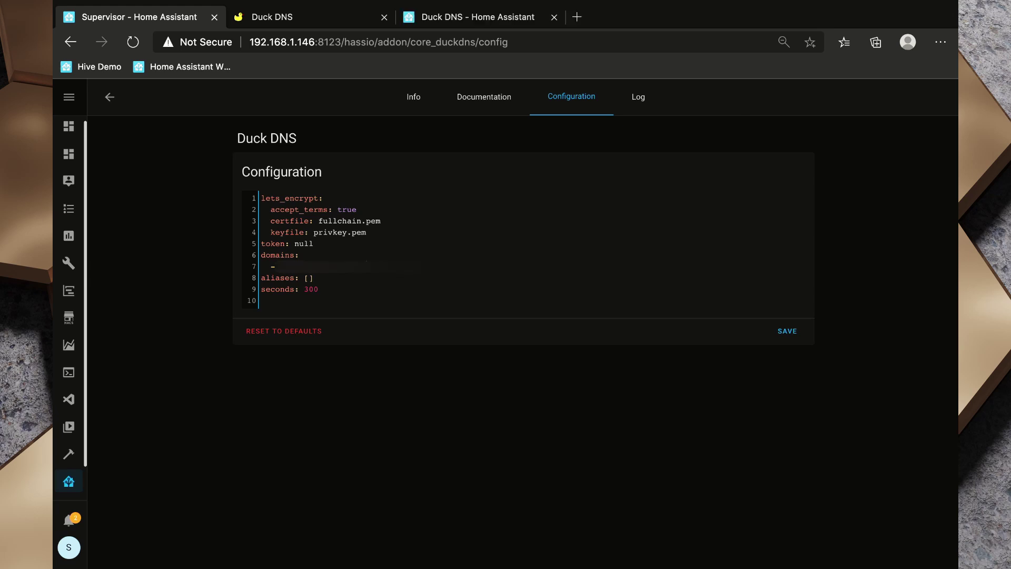
Copy the Duck DNS account token, paste it over null after token:, and save.
key("ctrl+Tab")
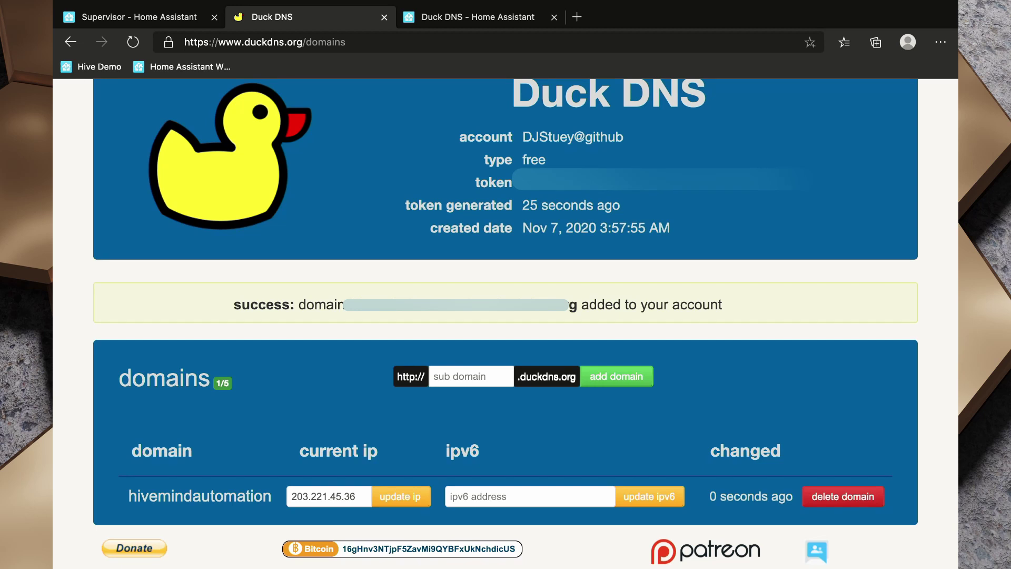
left_click_drag(519, 182, 784, 182)
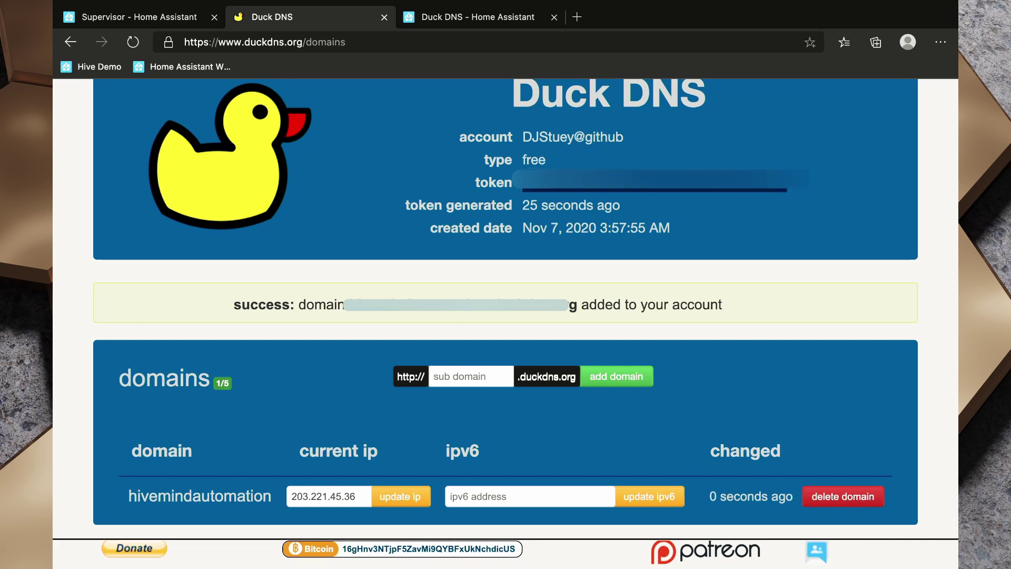
right_click(784, 184)
left_click(685, 199)
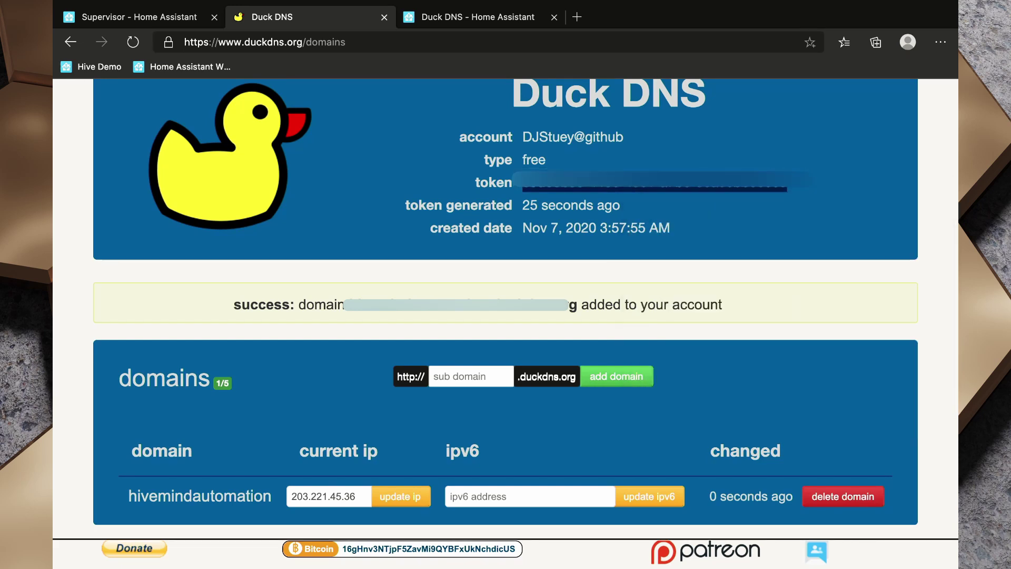
key("ctrl+shift+Tab")
double_click(304, 244)
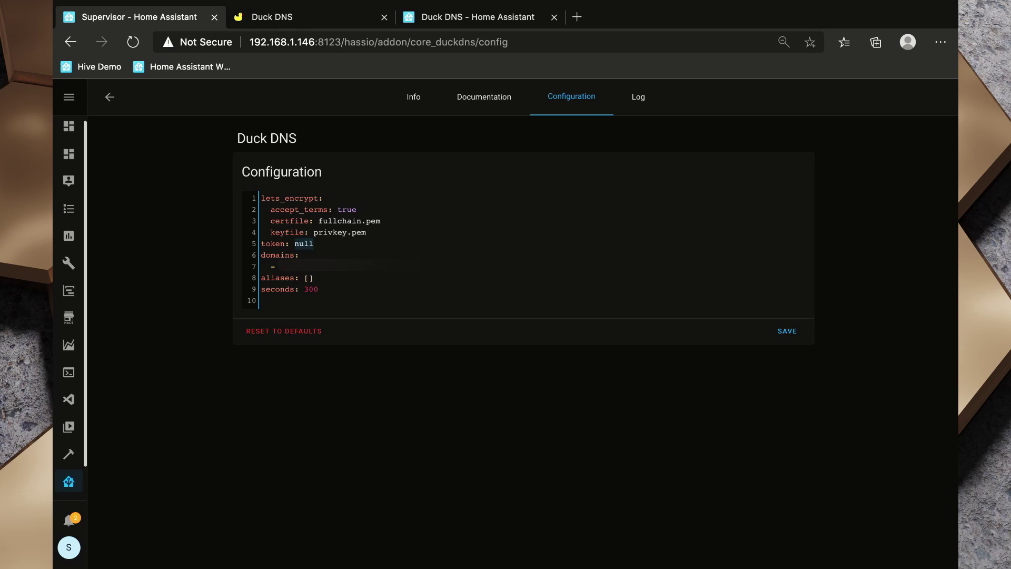
key("ctrl+v")
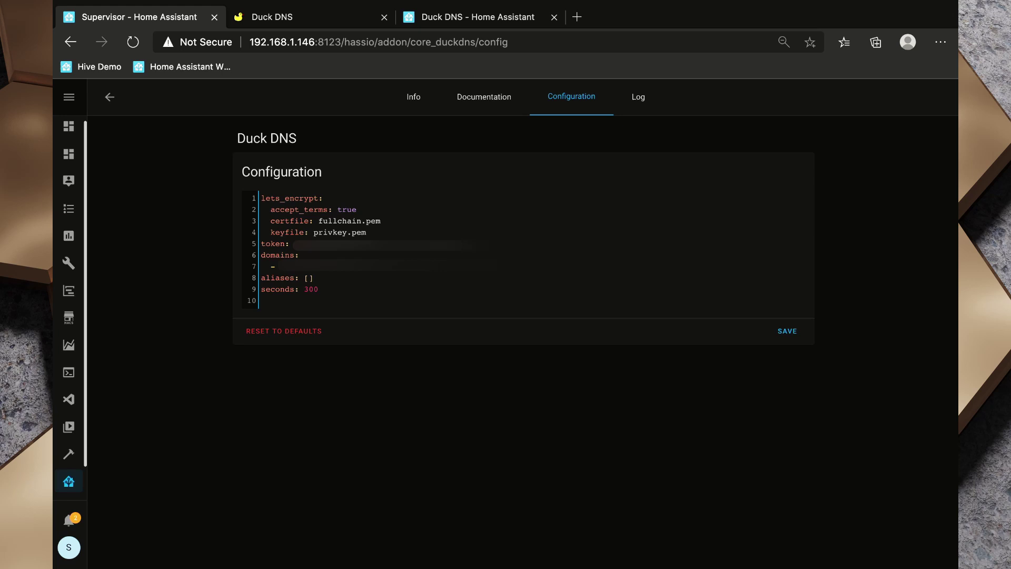
left_click(787, 331)
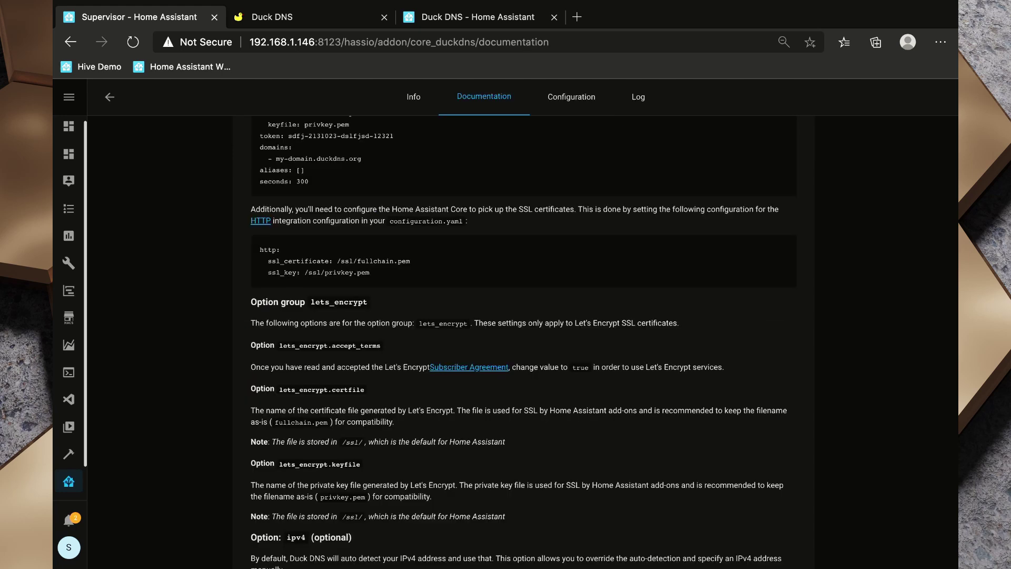
Copy the http SSL certificate snippet from the add-on documentation.
scroll(518, 342, "up", 1)
left_click_drag(371, 310, 260, 287)
right_click(286, 296)
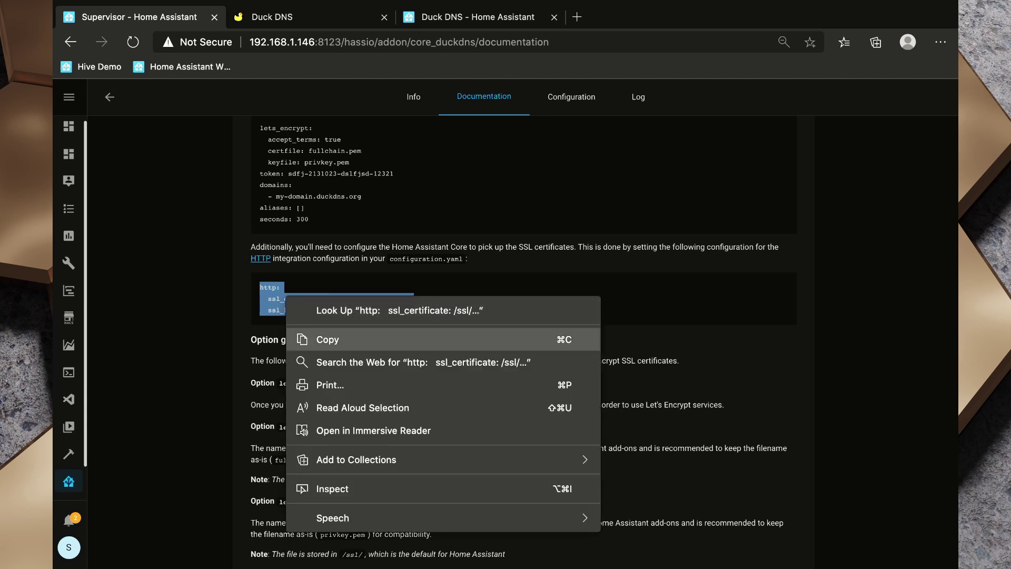
left_click(328, 339)
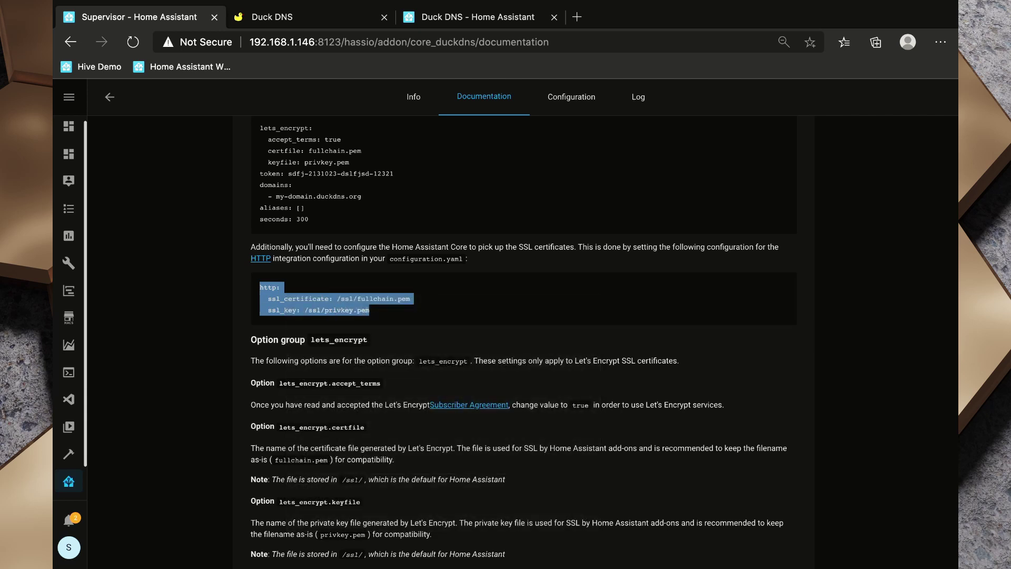
Paste the http block into configuration.yaml on the blank line below the tts block.
key("ctrl+Left")
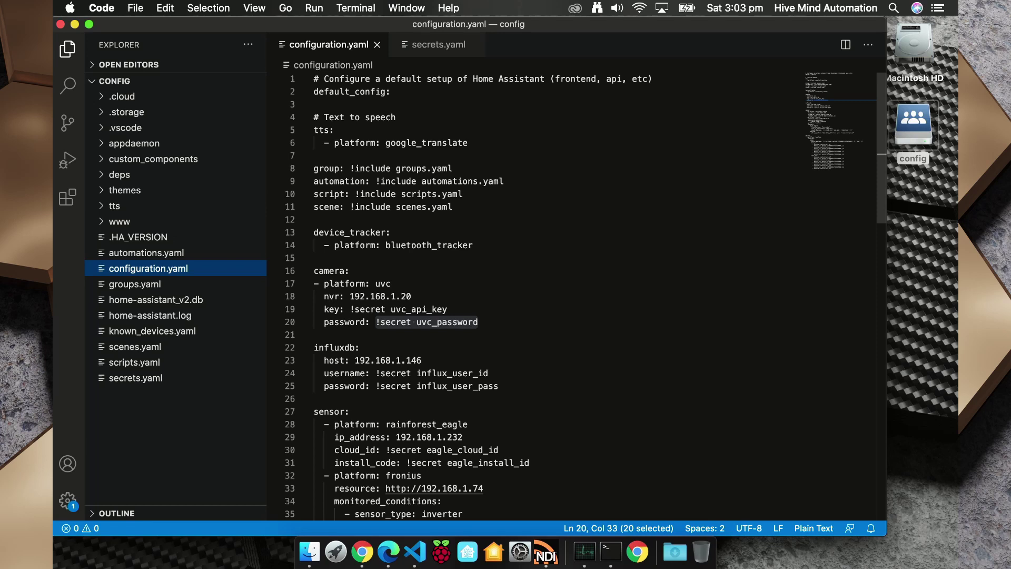
left_click(314, 258)
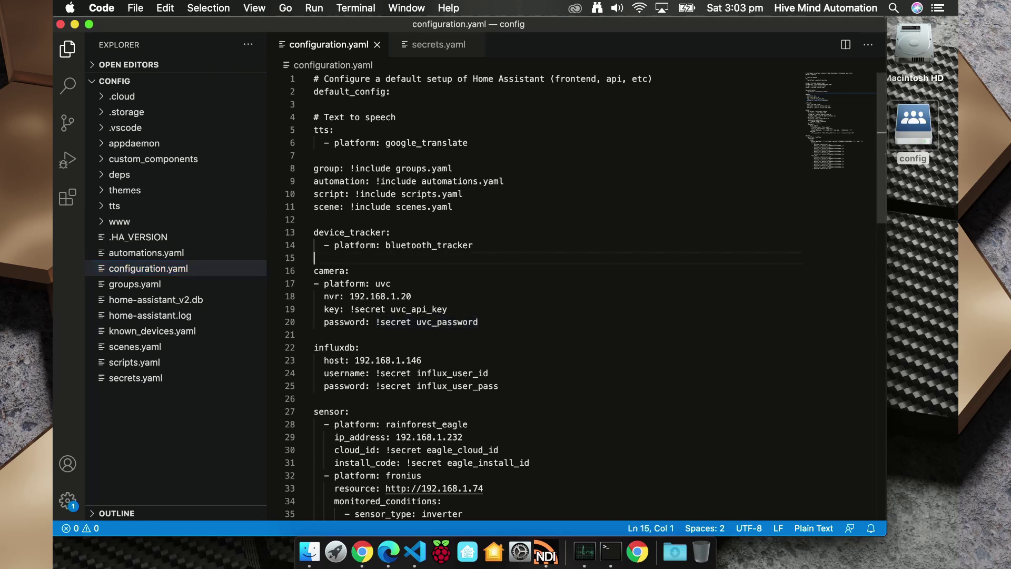
left_click(315, 155)
key("ctrl+v")
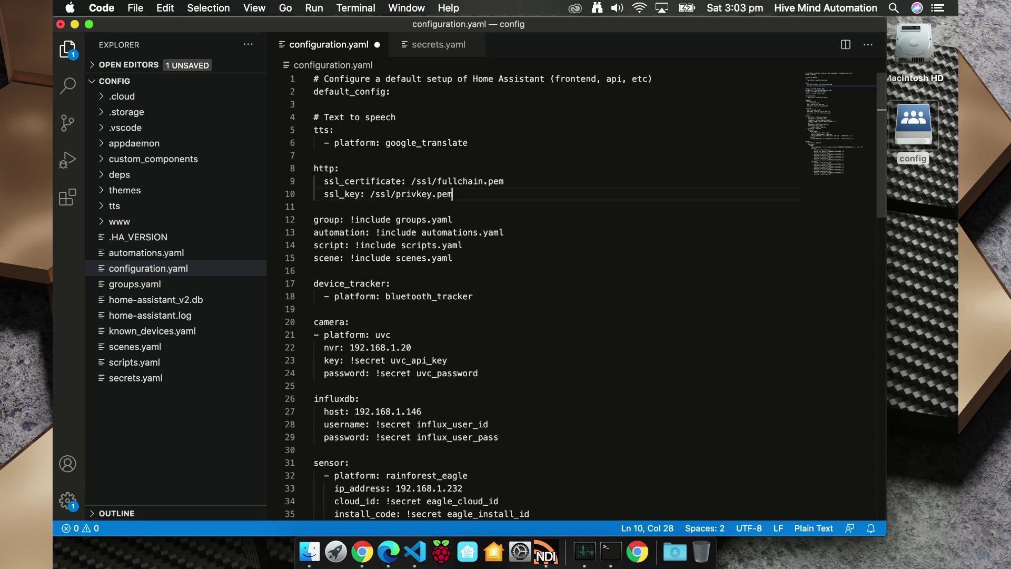
Select the ssl_certificate and ssl_key lines to check their indentation.
key("shift+Up")
key("shift+Left")
key("shift+Left")
key("shift+Left")
key("shift+Left")
key("shift+Left")
key("shift+Left")
key("shift+Left")
key("shift+Left")
key("shift+Left")
key("shift+Left")
key("shift+Left")
key("shift+Left")
key("shift+Left")
key("shift+Left")
key("shift+Left")
key("shift+Left")
key("shift+Left")
key("shift+Left")
key("shift+Left")
key("shift+Left")
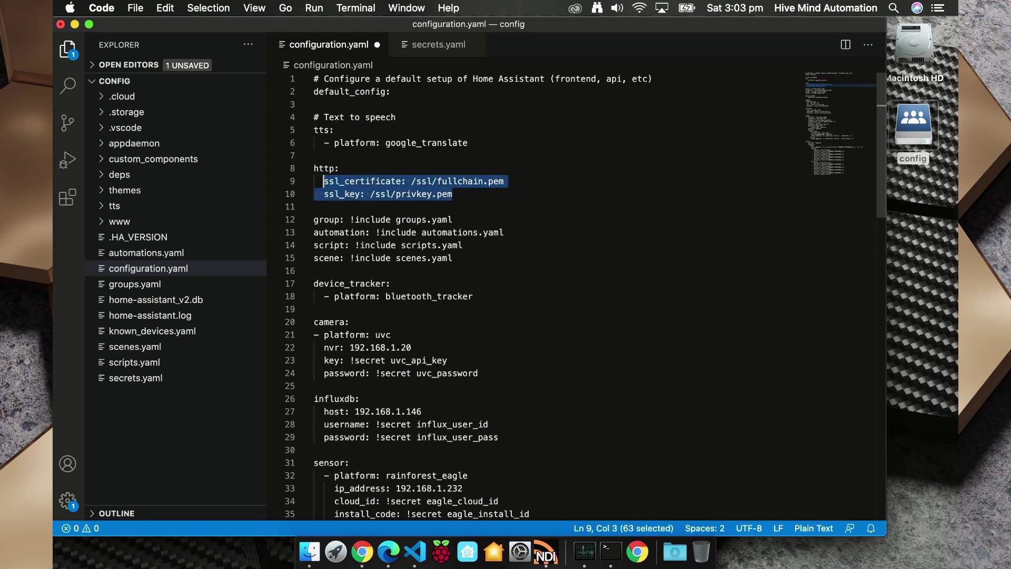
key("Right")
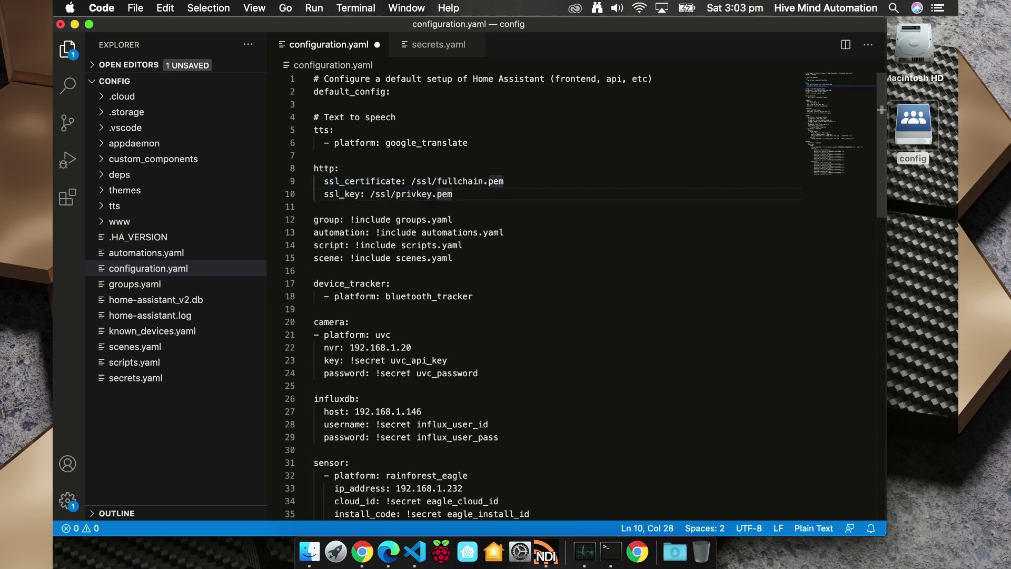
key("shift+super+Left")
key("shift+Up")
key("Left")
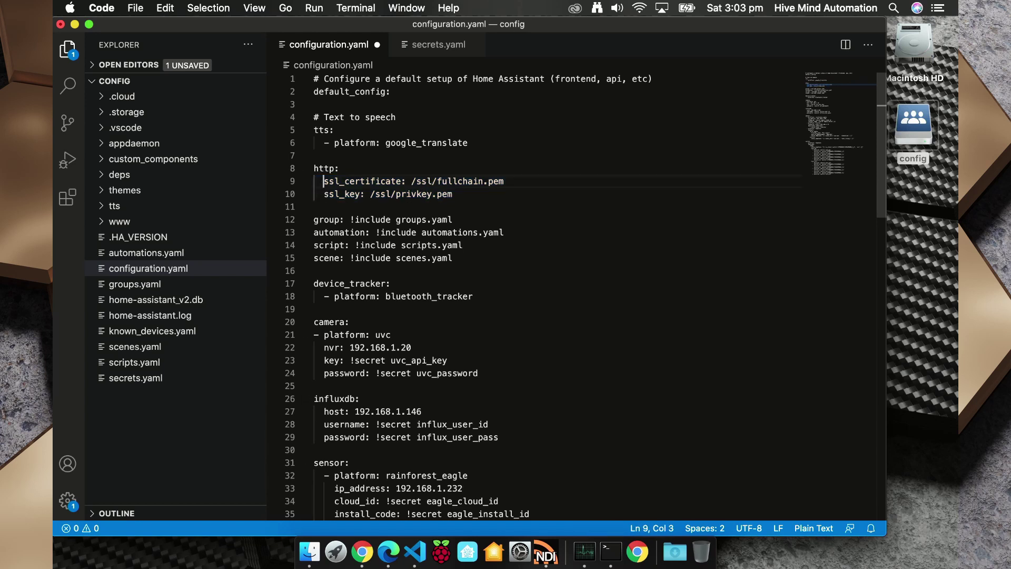
key("shift+Right")
key("shift+Right")
key("shift+Right")
key("shift+Right")
key("shift+Right")
key("shift+Right")
key("shift+Right")
key("shift+Right")
key("shift+Right")
key("shift+Down")
key("shift+End")
key("Right")
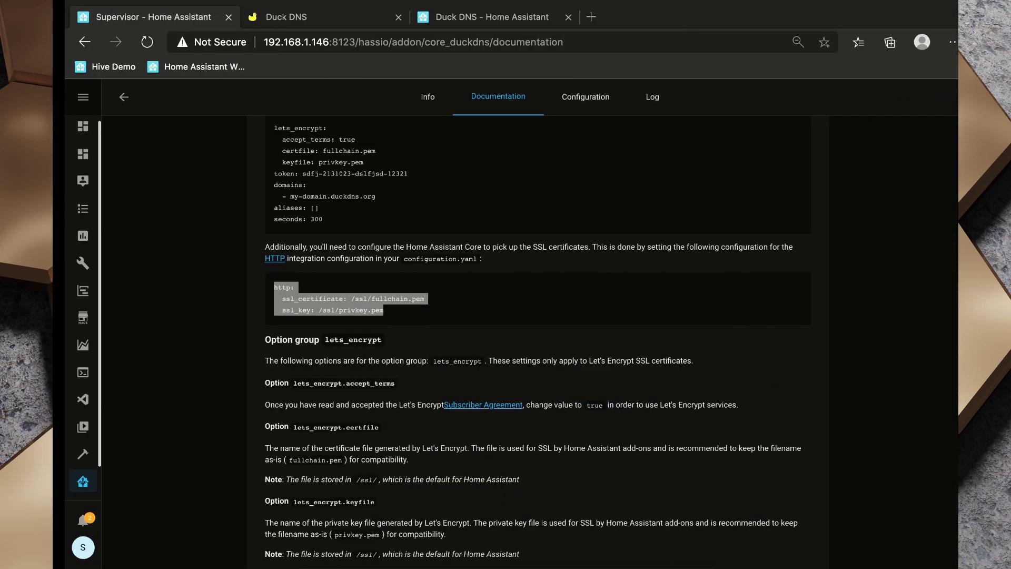
Review the lets_encrypt settings in the Duck DNS configuration, then restart the add-on.
scroll(524, 342, "up", 3)
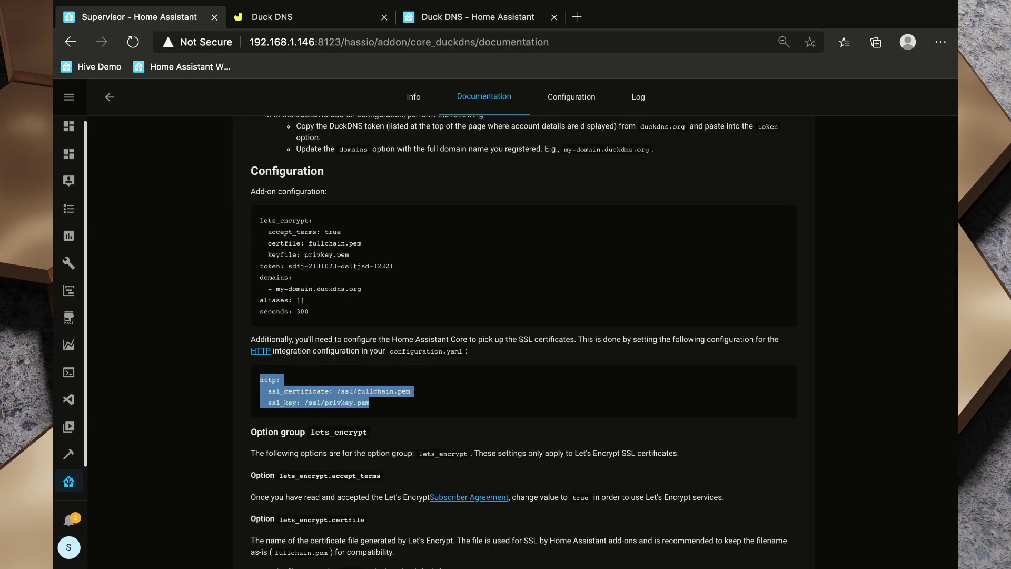
left_click(571, 96)
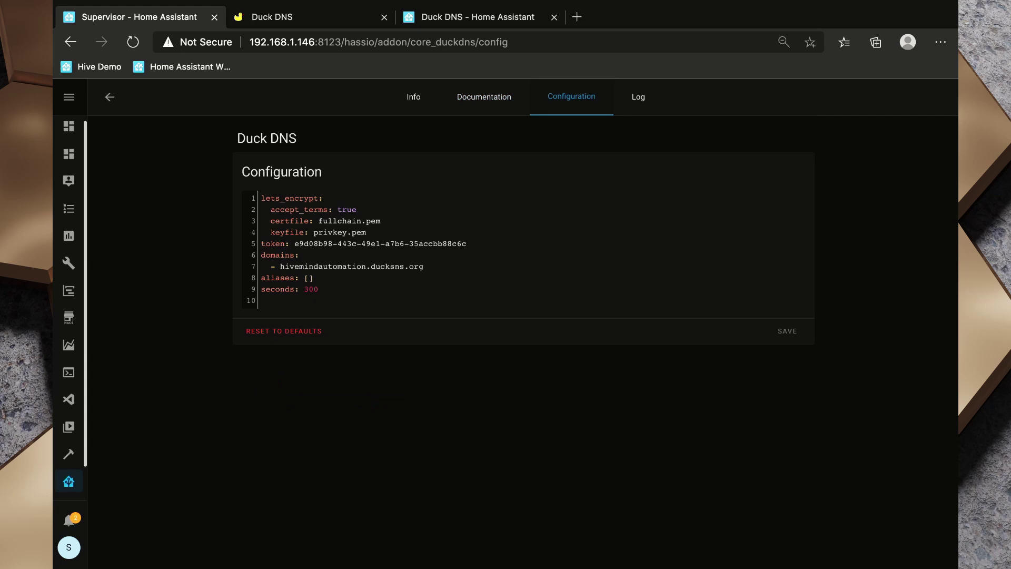
left_click_drag(369, 232, 278, 198)
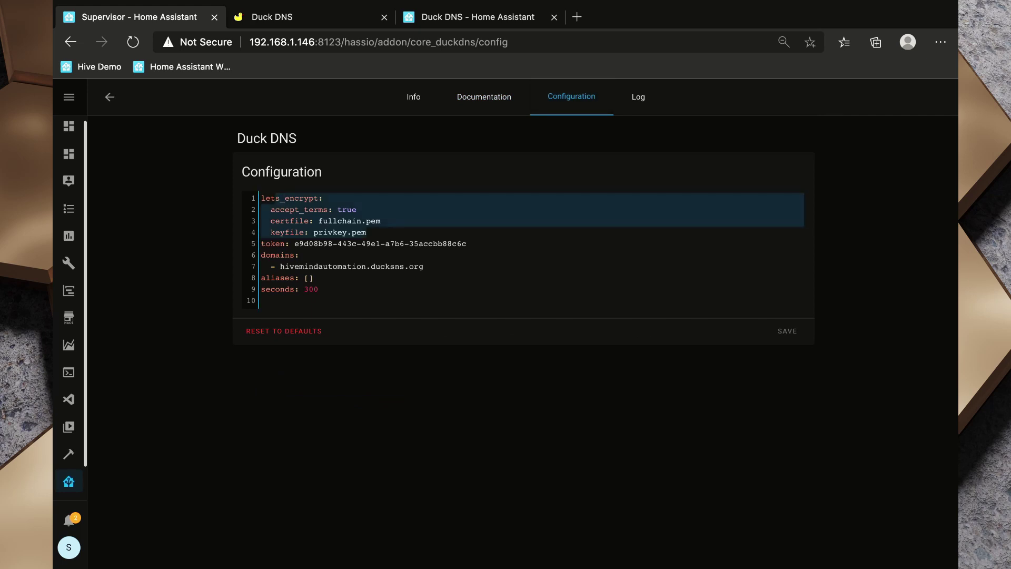
left_click(413, 96)
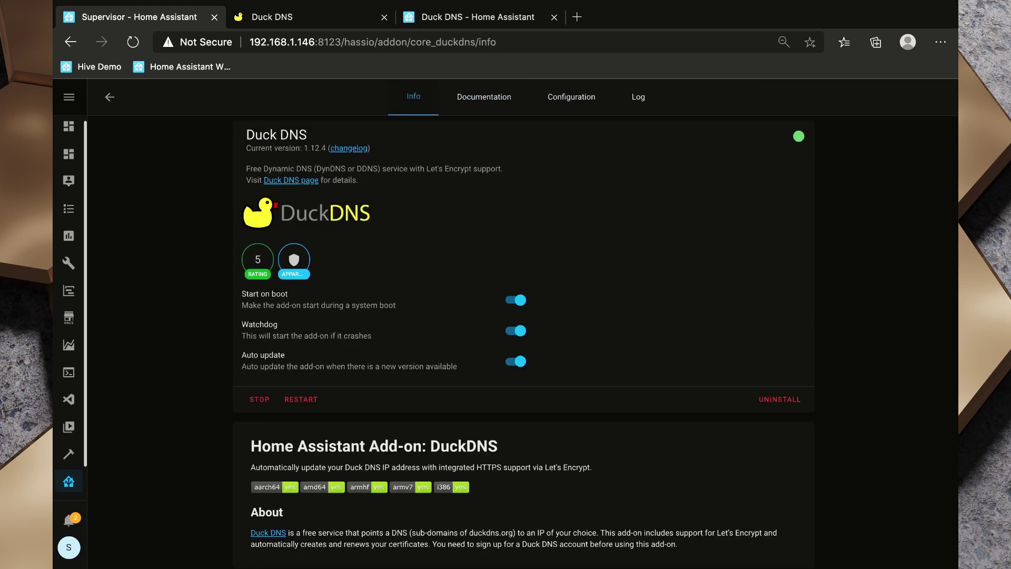
left_click(301, 399)
scroll(68, 463, "down", 1)
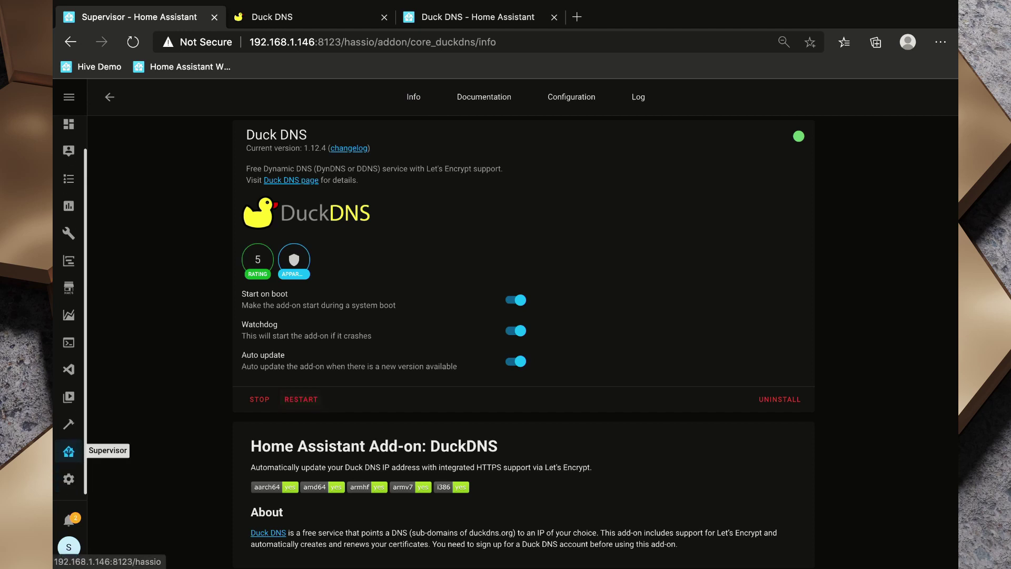
Under General > Server Controls, check the configuration is valid and confirm a Home Assistant restart.
left_click(69, 478)
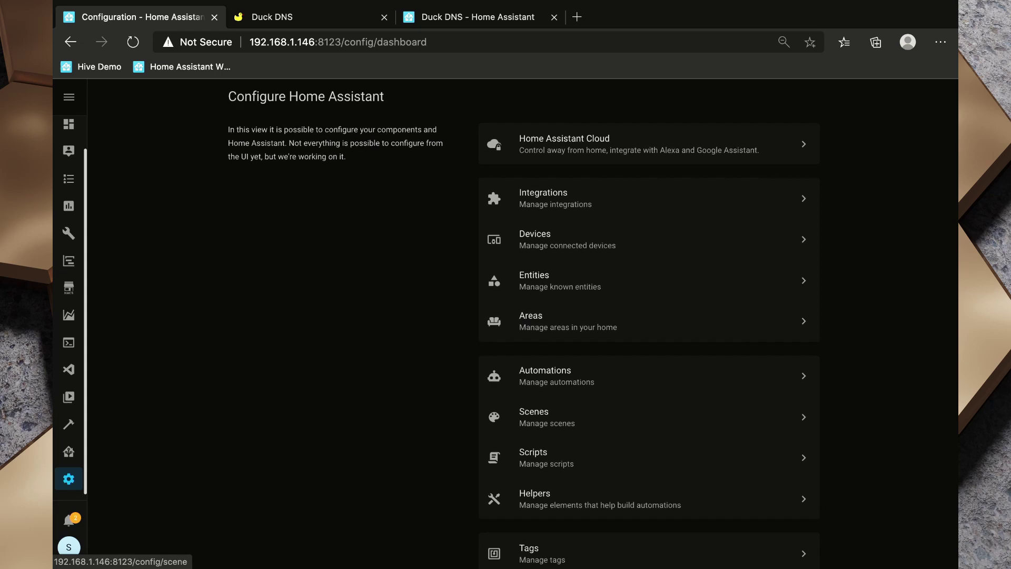
scroll(632, 416, "down", 8)
left_click(632, 354)
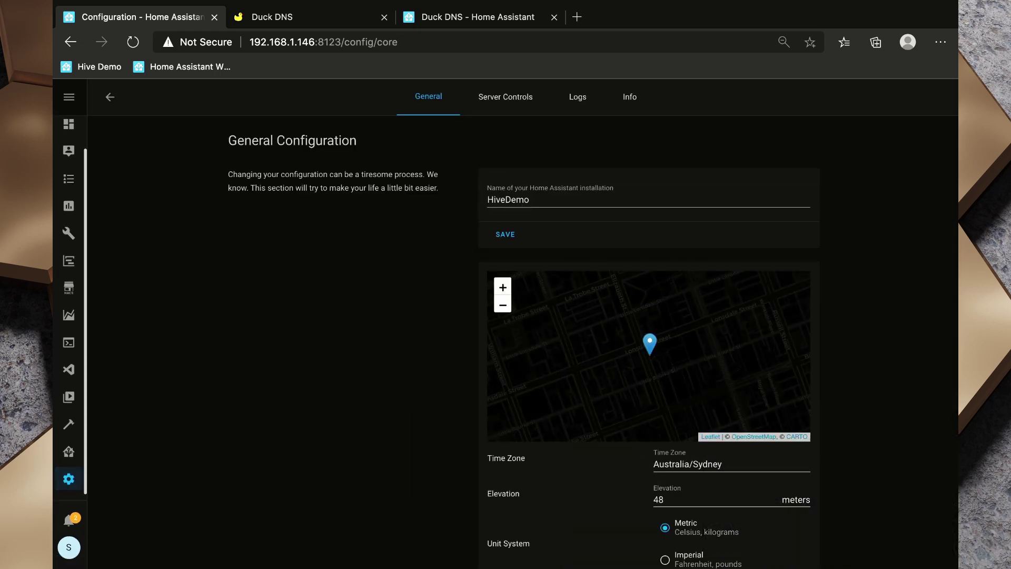
left_click(505, 96)
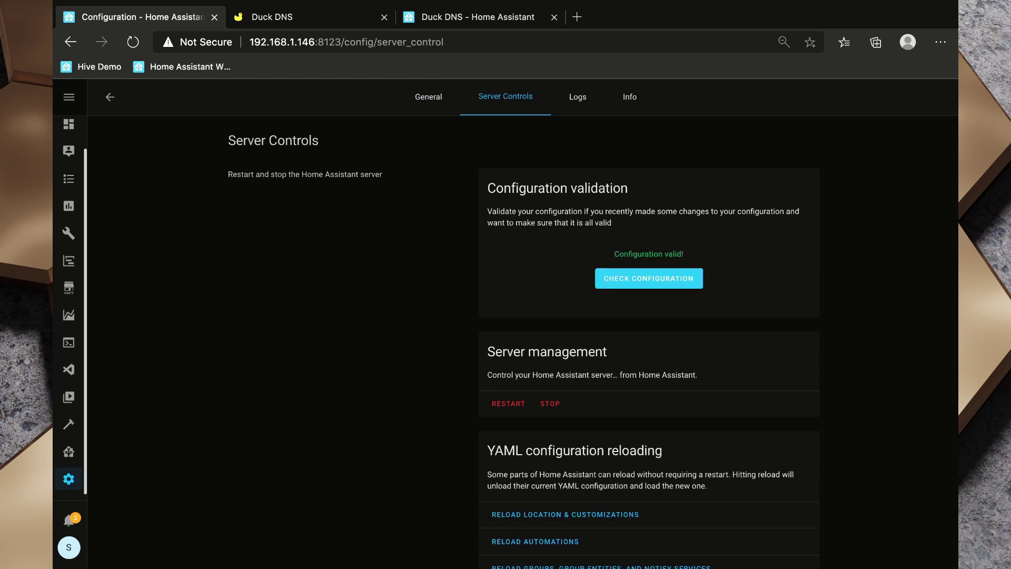
triple_click(649, 254)
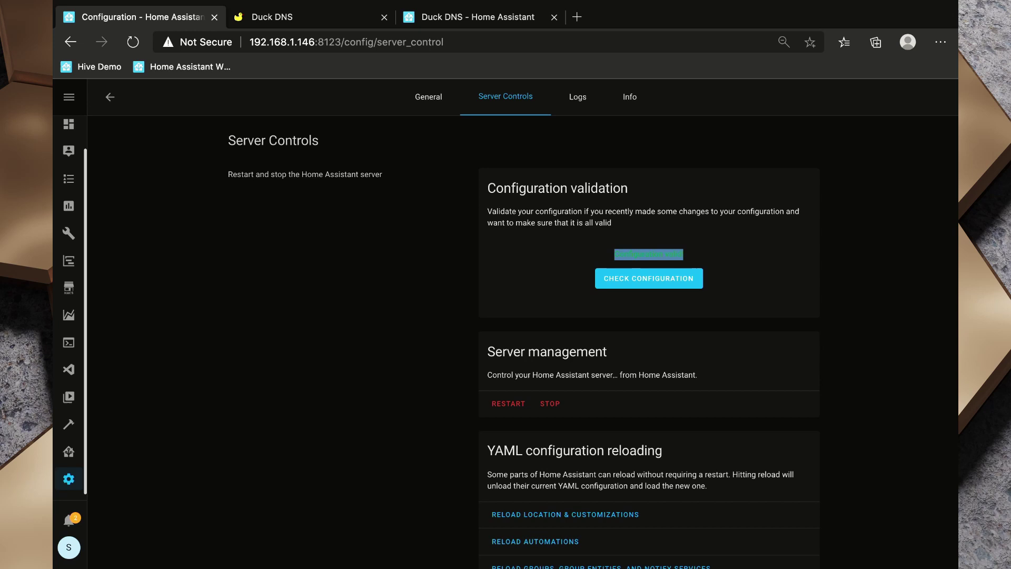
left_click(508, 403)
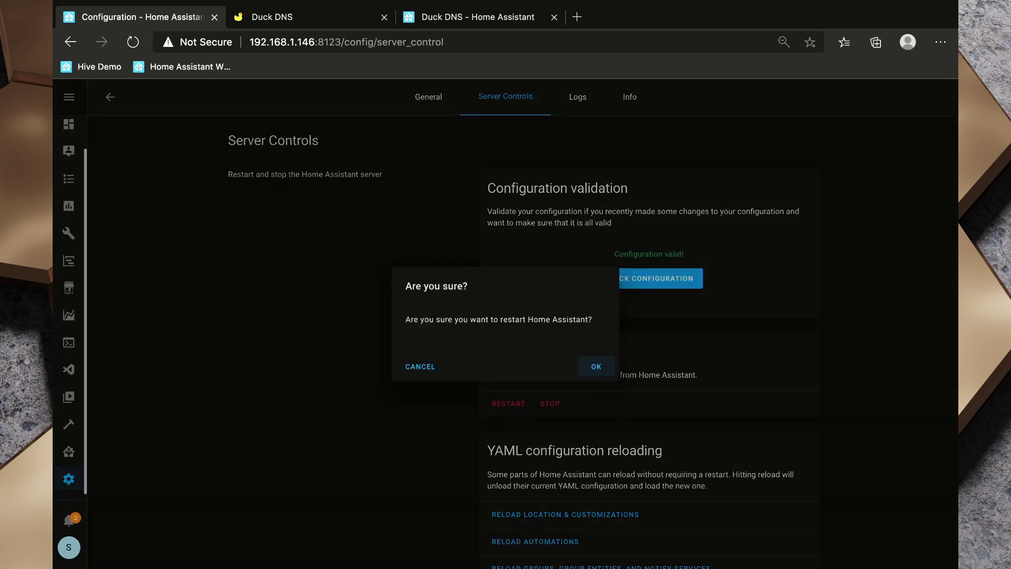
key("Return")
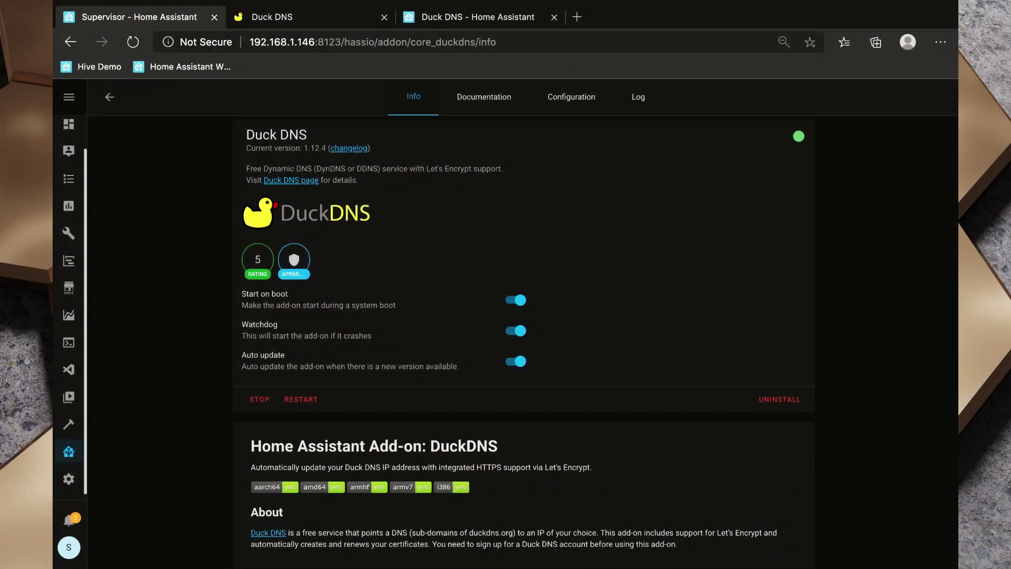
On the Profile page, start enabling the Authenticator app two-factor module.
left_click(69, 547)
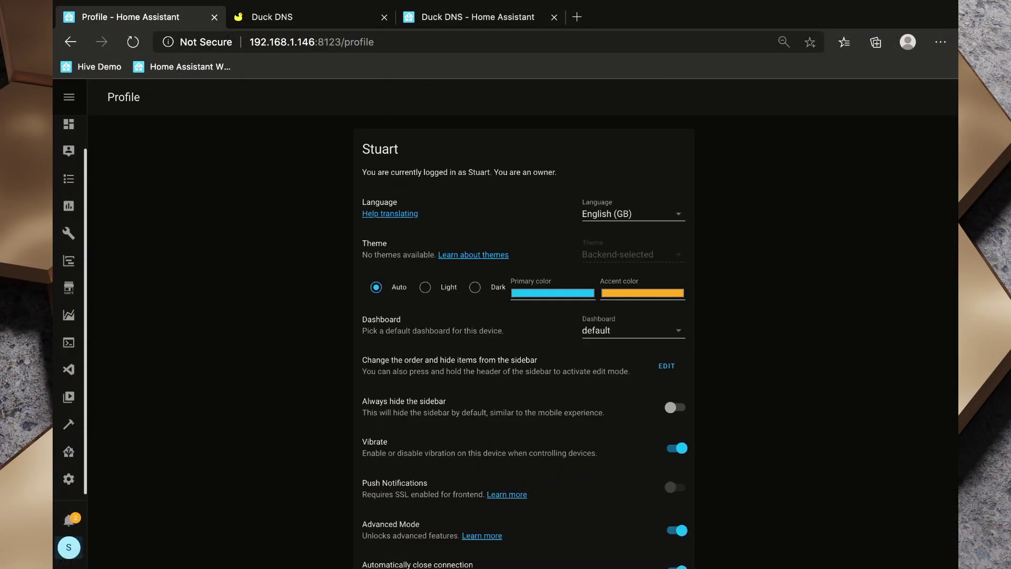
scroll(524, 342, "down", 8)
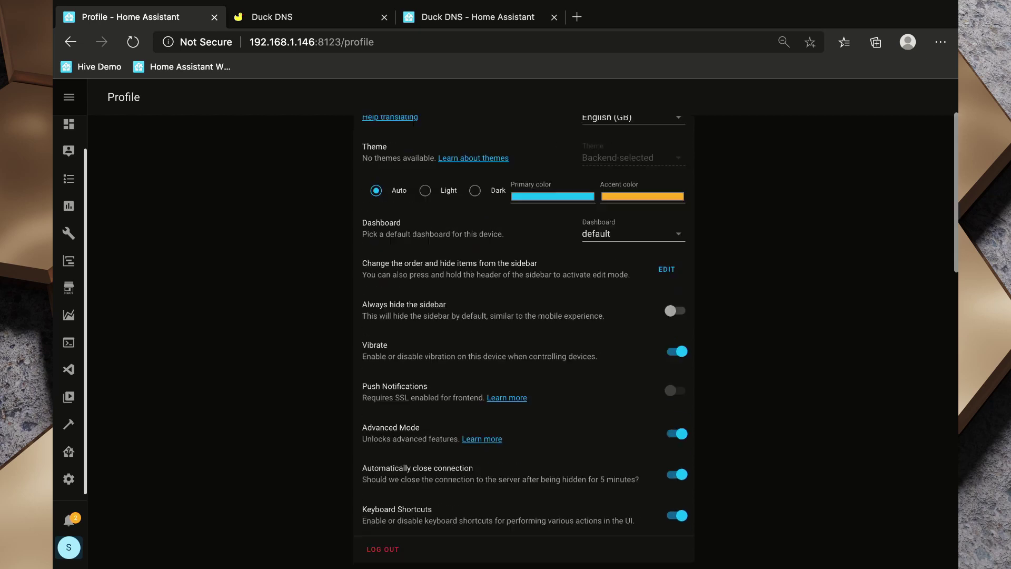
scroll(524, 342, "down", 1)
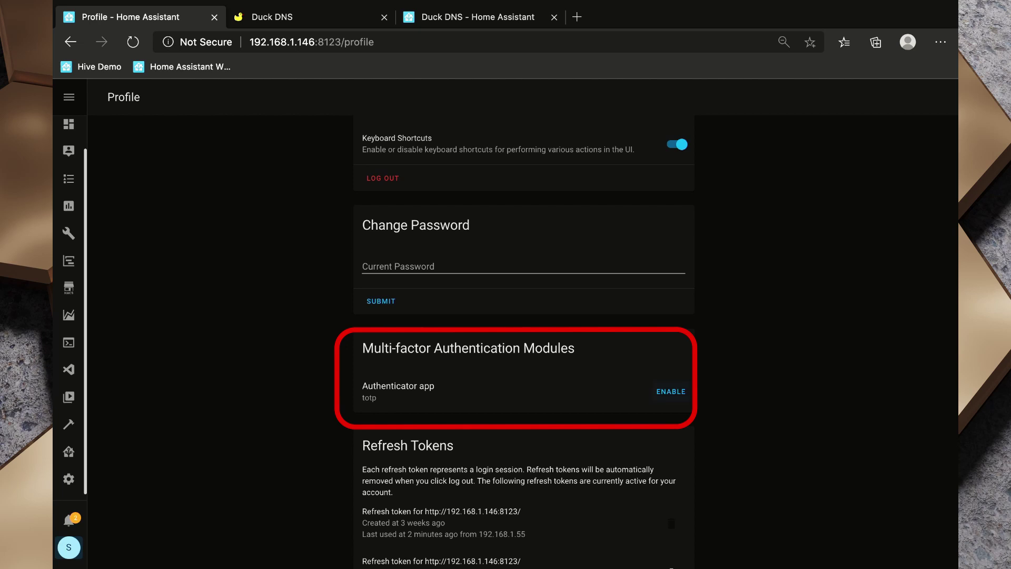
left_click(671, 392)
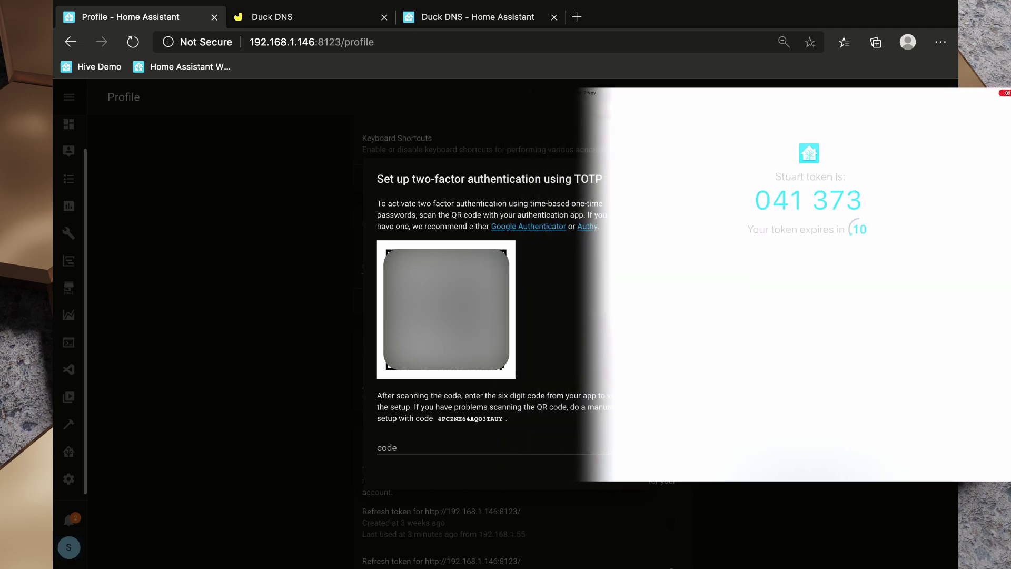
Submit the authenticator verification code, dismiss the success message, and scroll back up.
left_click(400, 448)
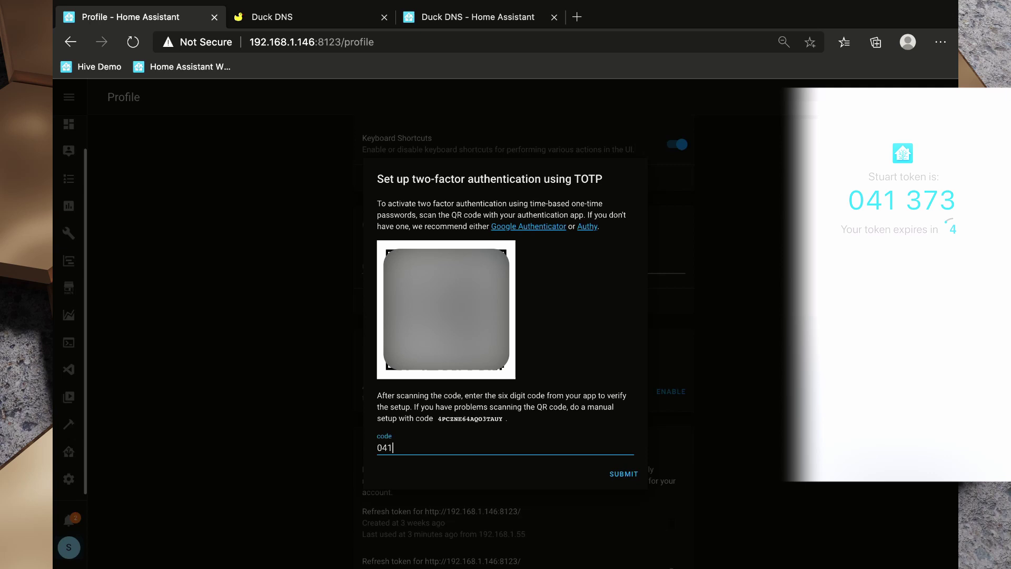
key("Return")
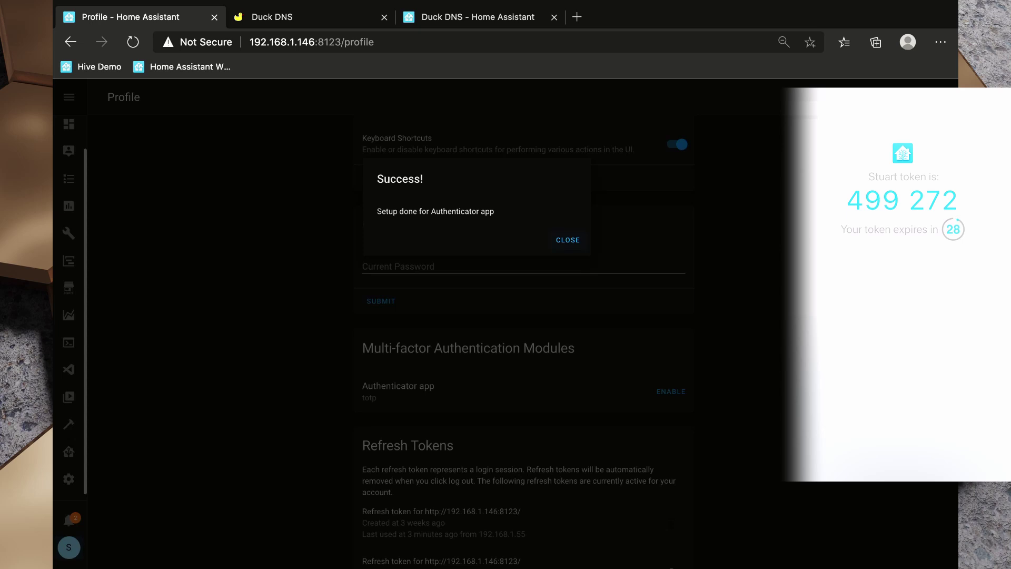
key("Escape")
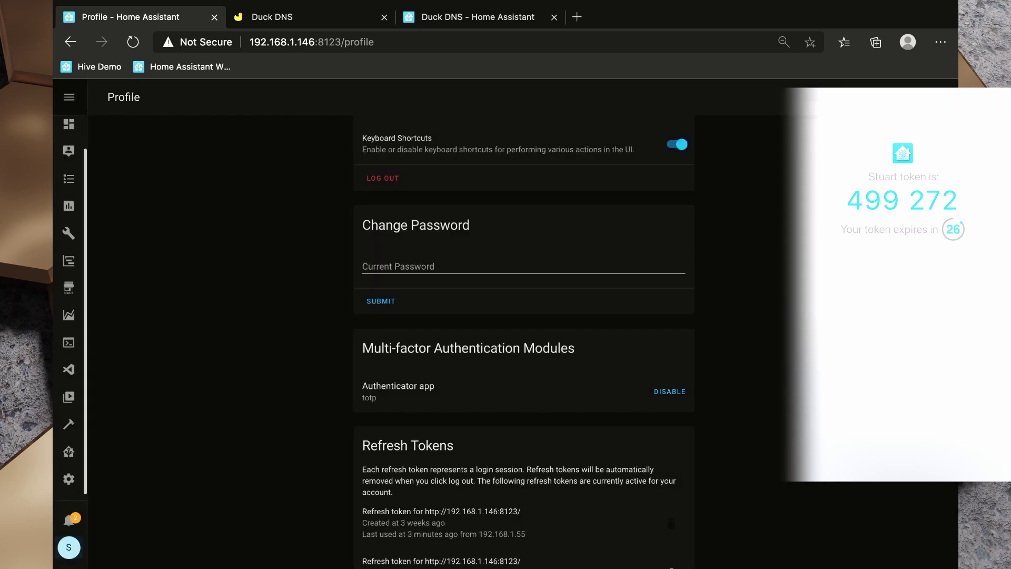
scroll(524, 316, "up", 5)
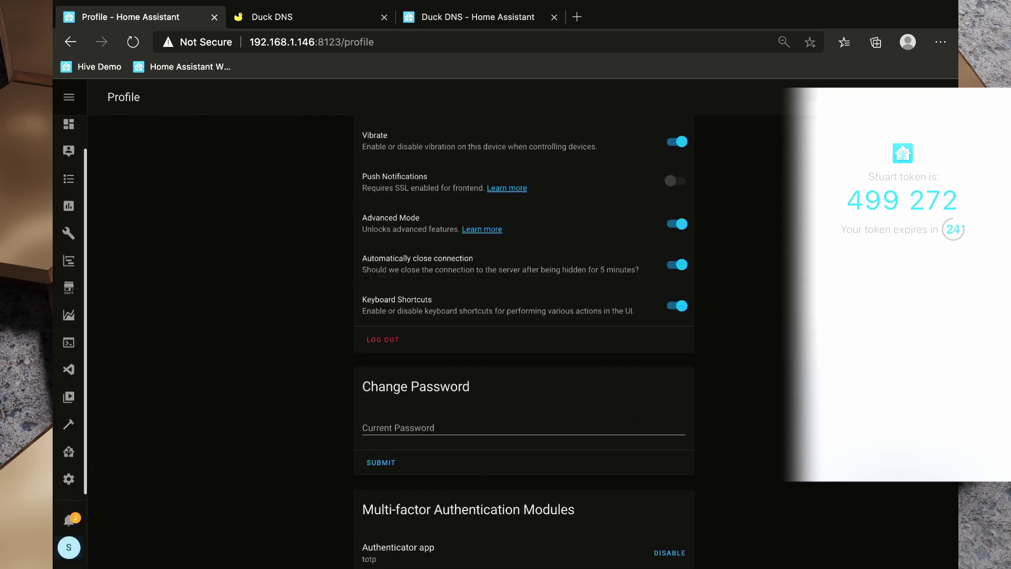
Log out, then sign back in with the username, password and authenticator two-factor code.
left_click(383, 416)
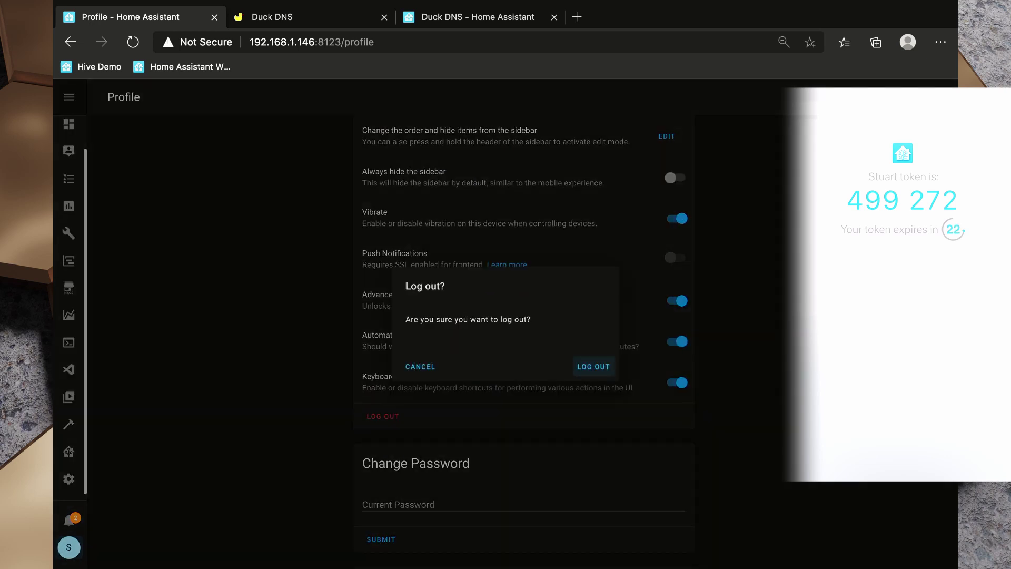
key("Return")
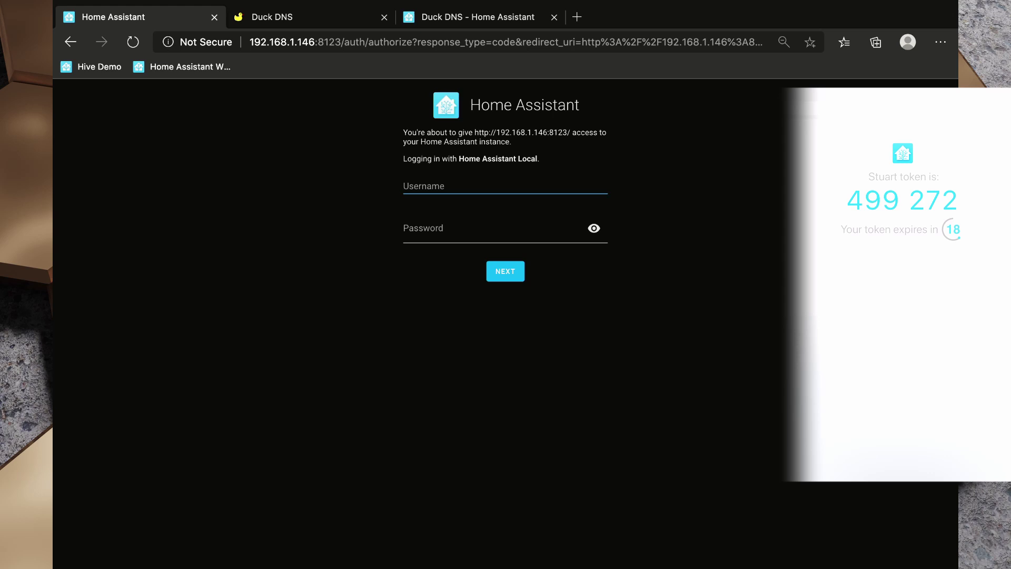
key("BackSpace")
key("Tab")
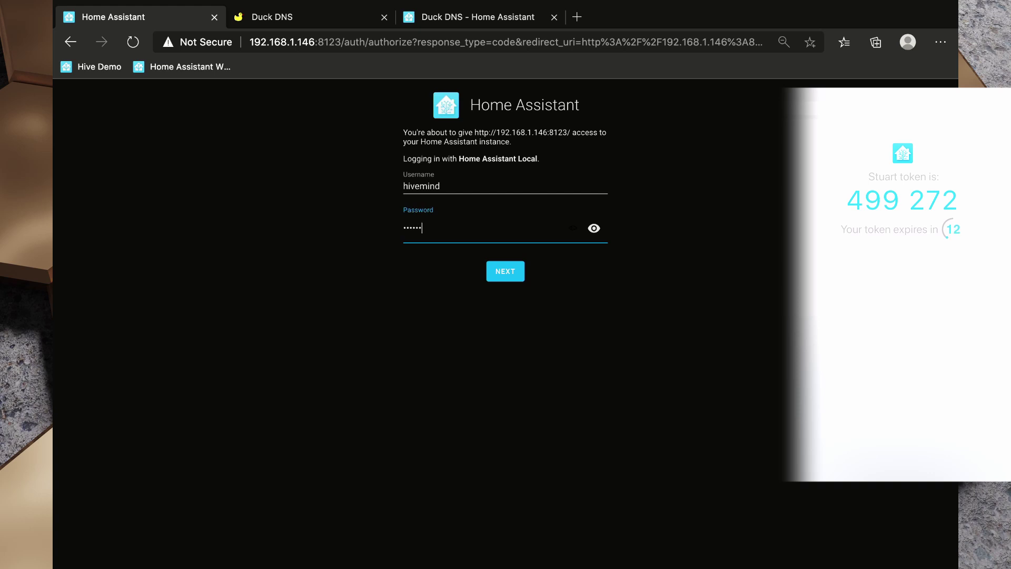
key("Return")
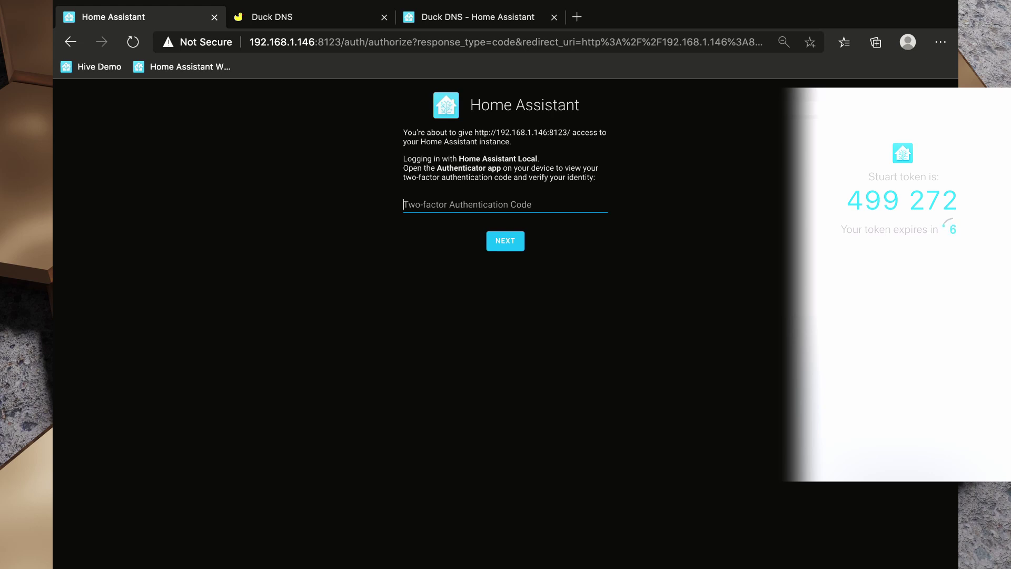
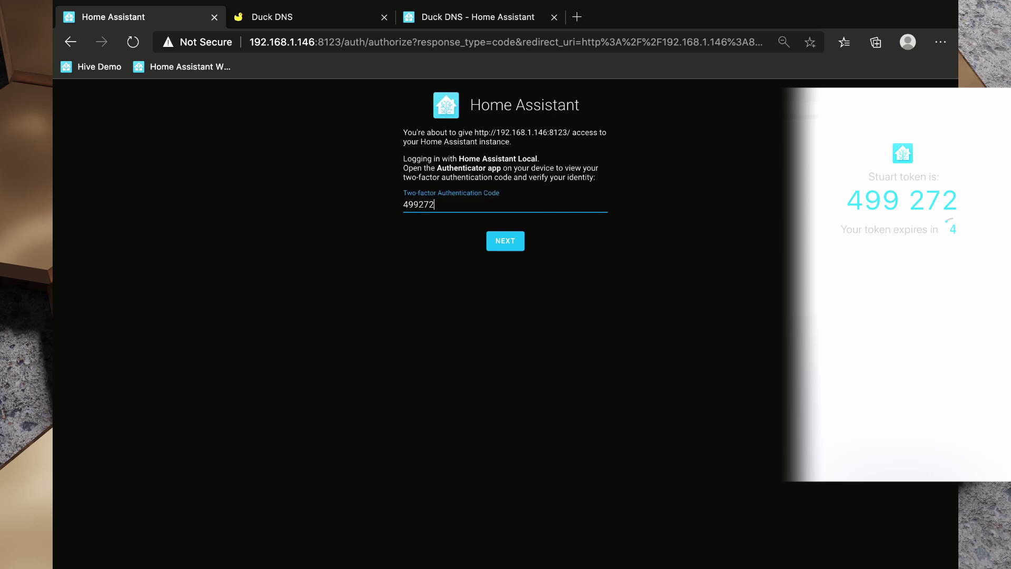
key("Return")
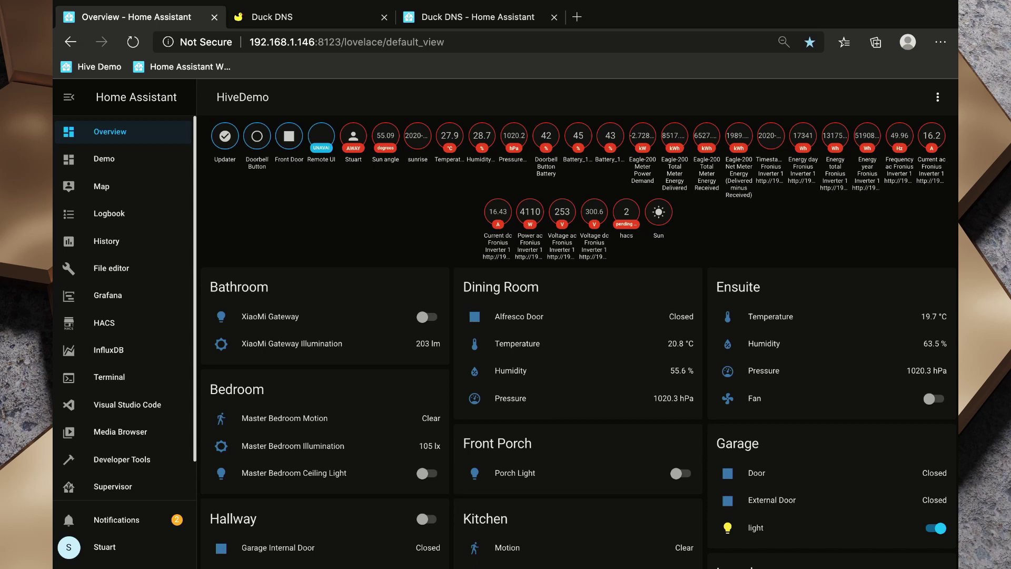
Load the Home Assistant Duck DNS address on port 8124 over https in a new tab.
key("ctrl+t")
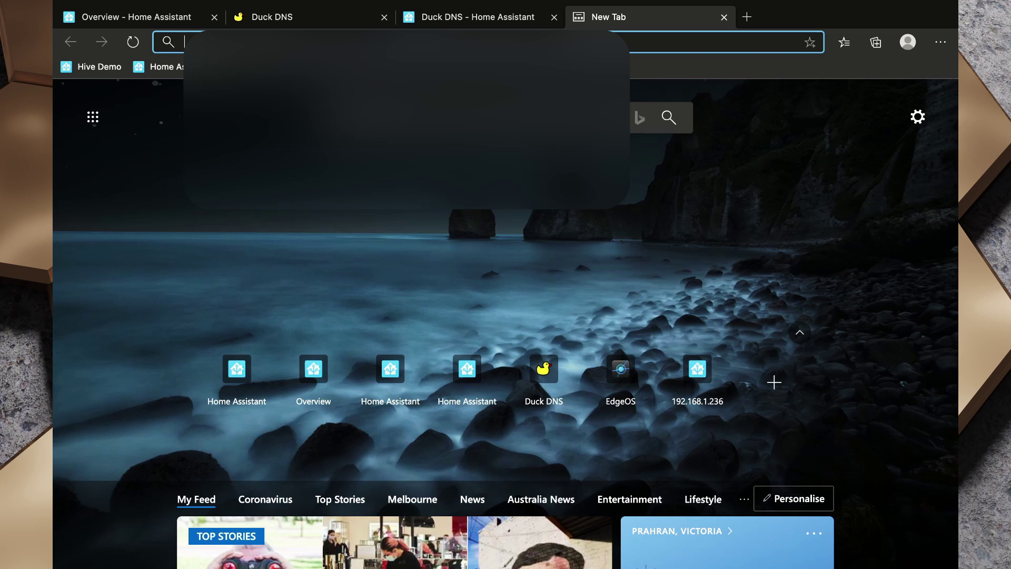
type("h")
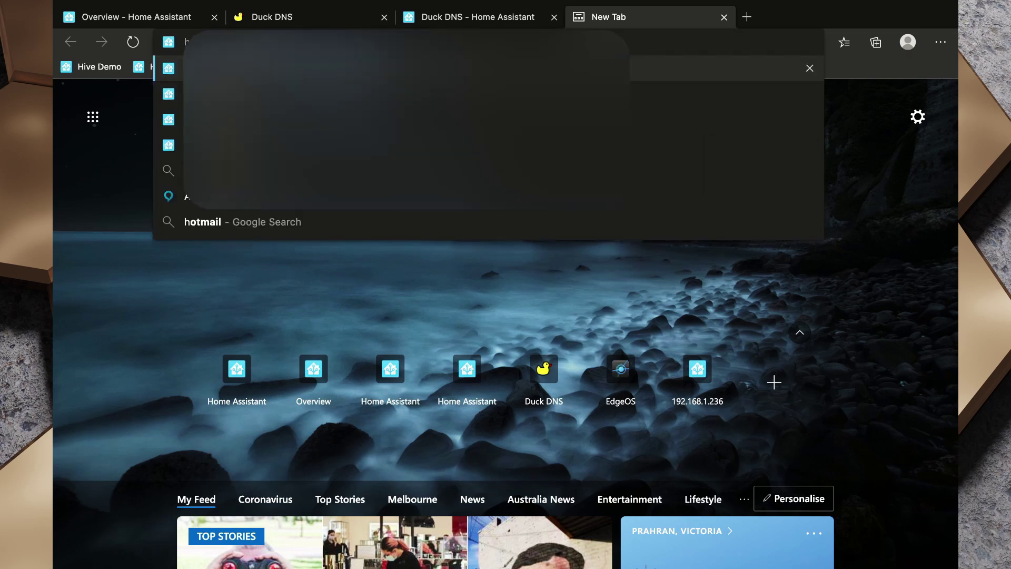
type("ttp")
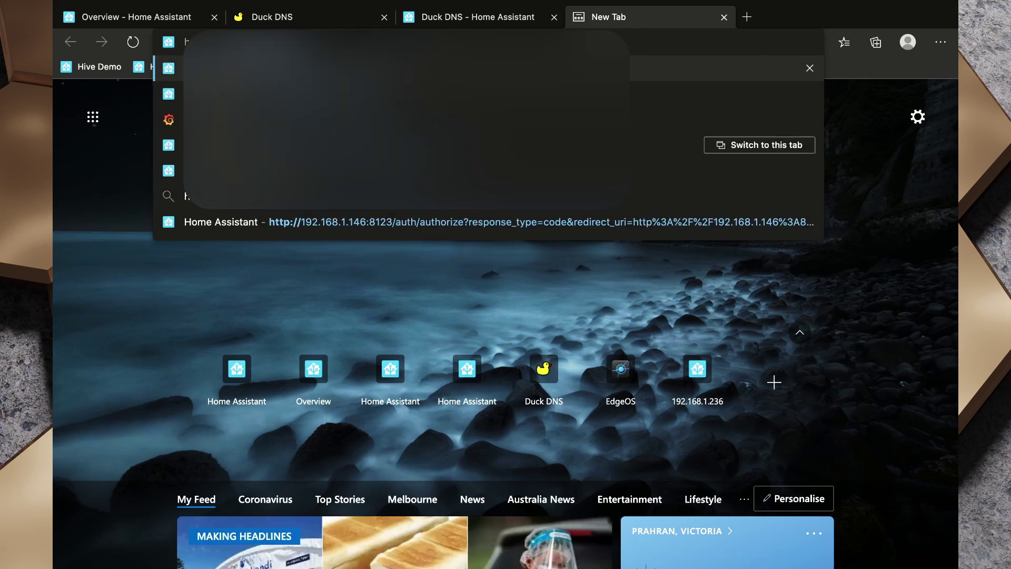
type("s://")
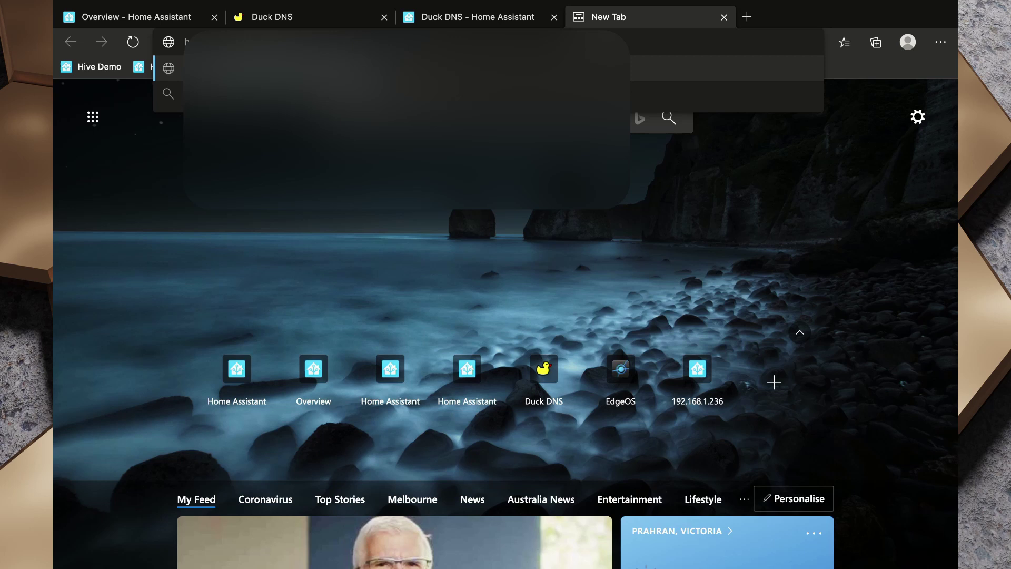
key("Return")
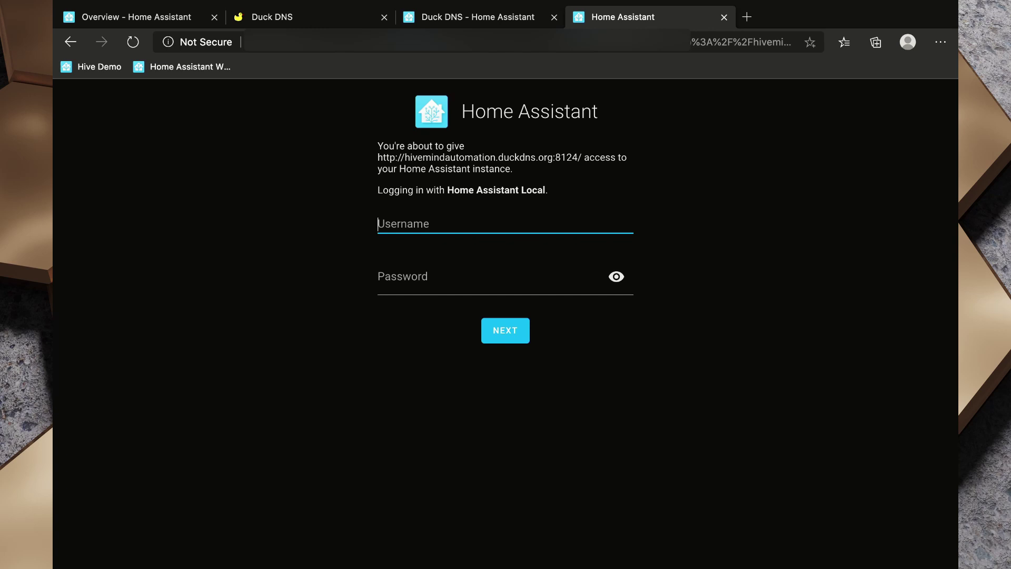
Log in with the username, account password and the authenticator's two-factor code.
type("hivemind")
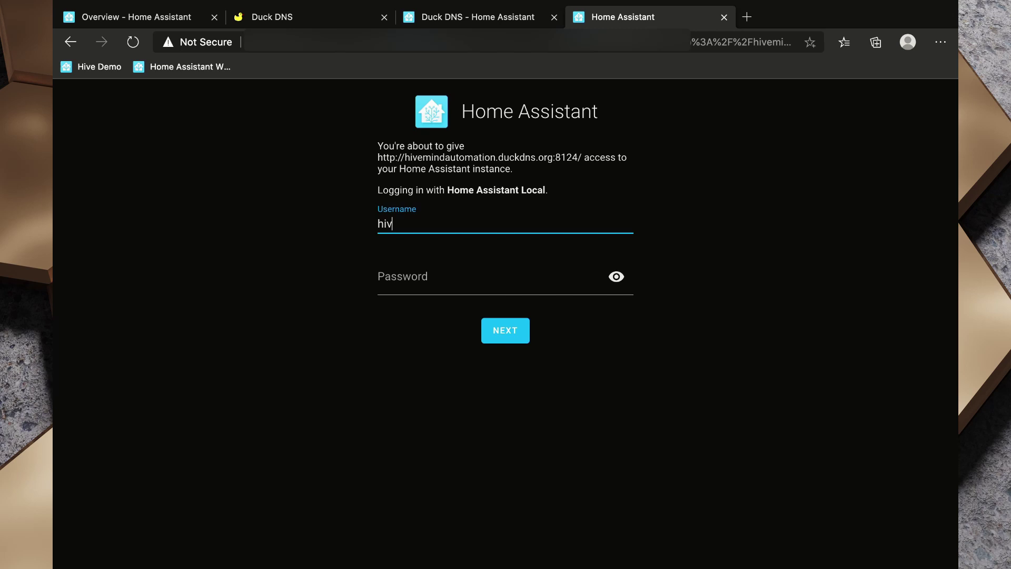
key("Tab")
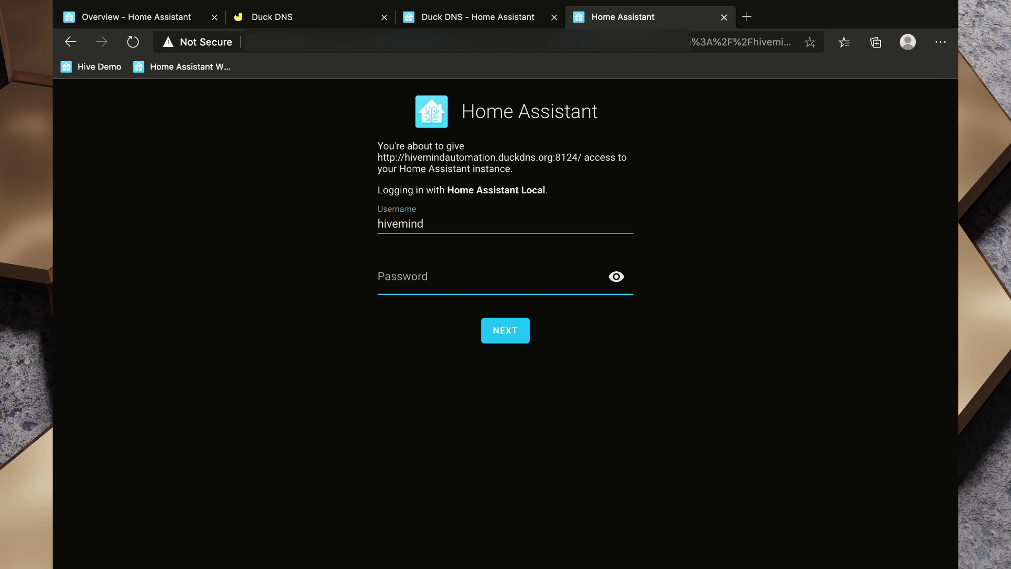
type("********")
key("Return")
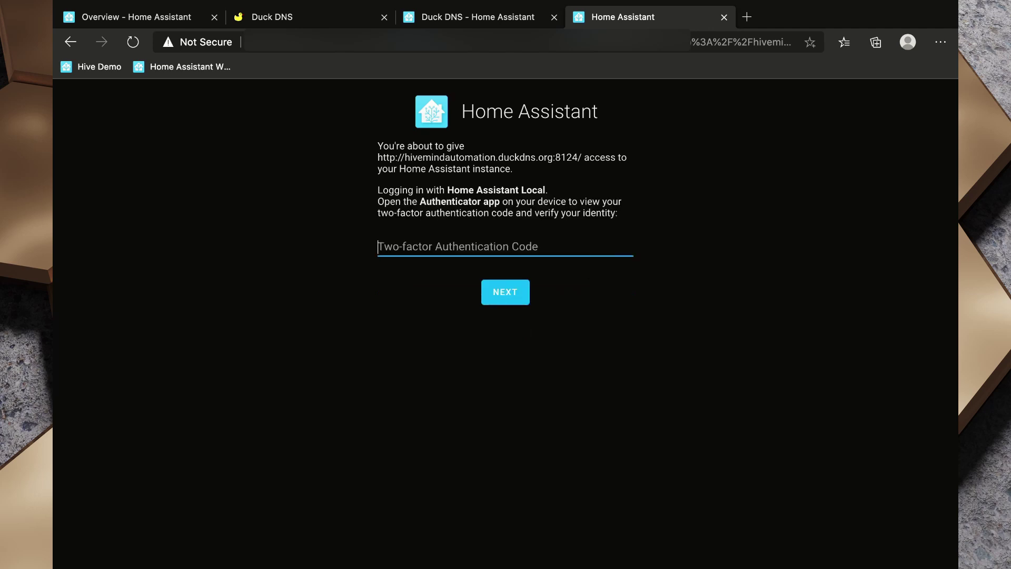
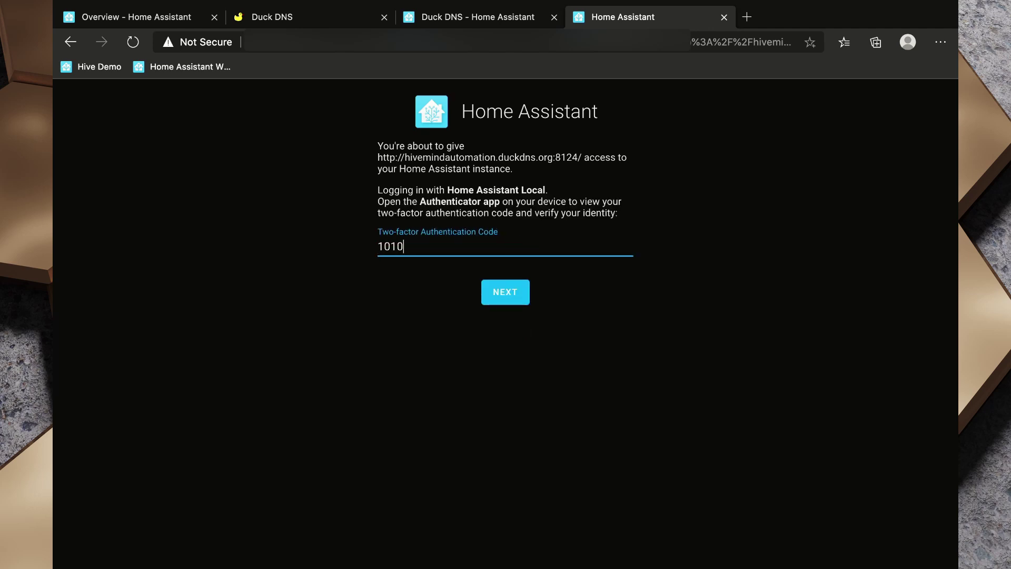
key("Return")
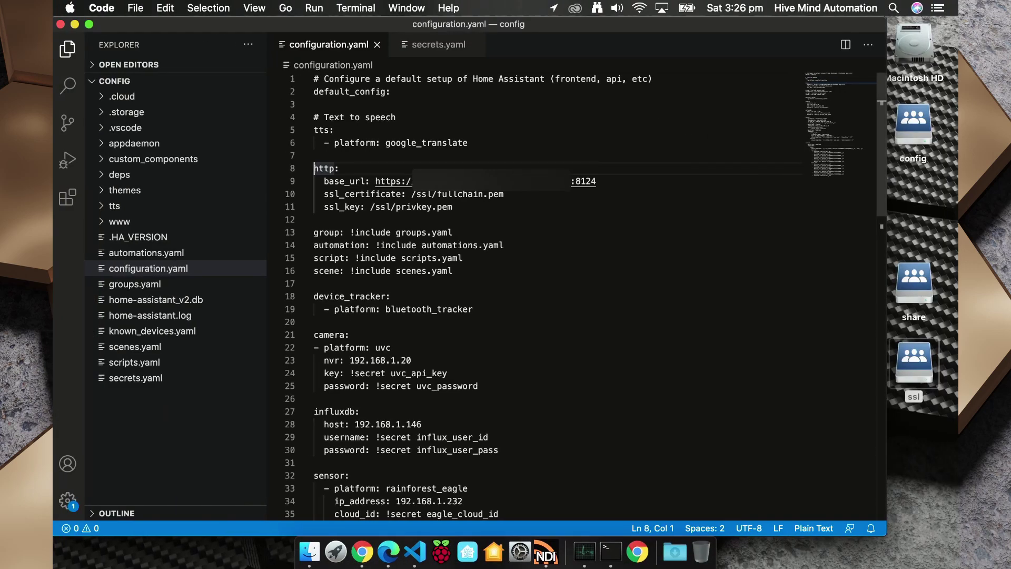
Highlight the https base_url entry on line 9 of configuration.yaml to review it.
left_click_drag(324, 181, 596, 180)
left_click(428, 181)
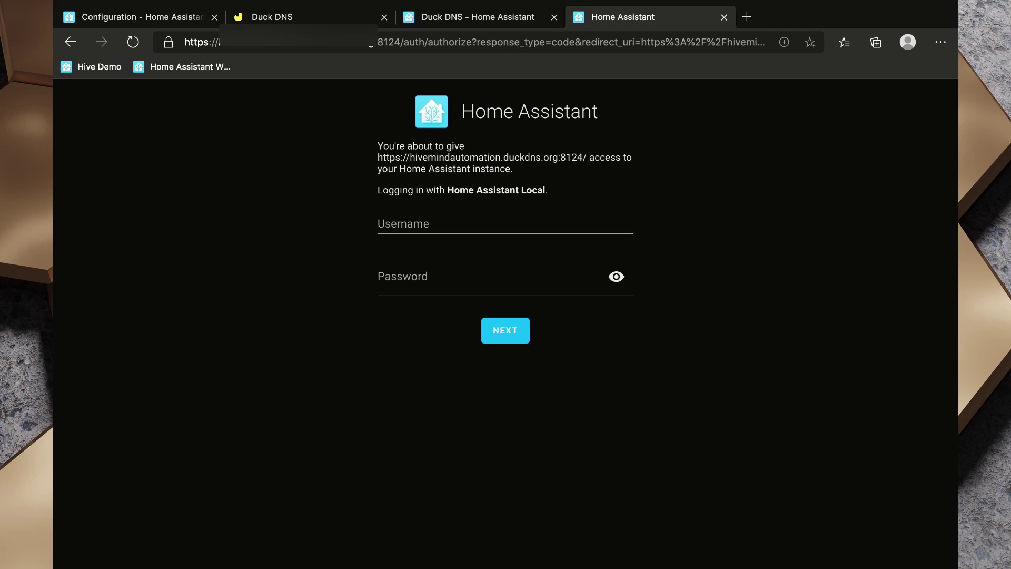
Sign in with the username, password and authenticator code to reach the HiveDemo Overview.
left_click(378, 223)
type("hivem")
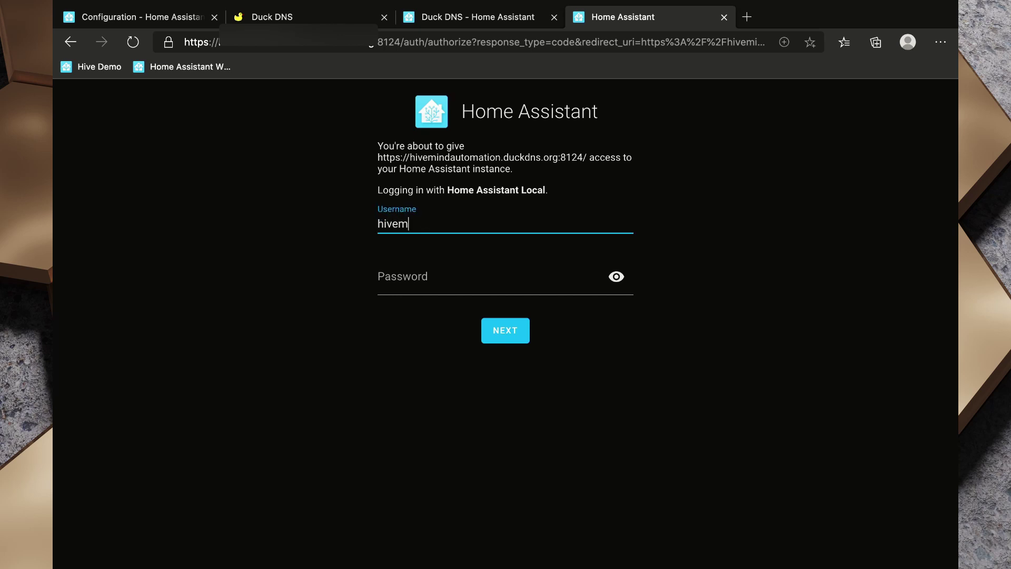
key("Tab")
key("Return")
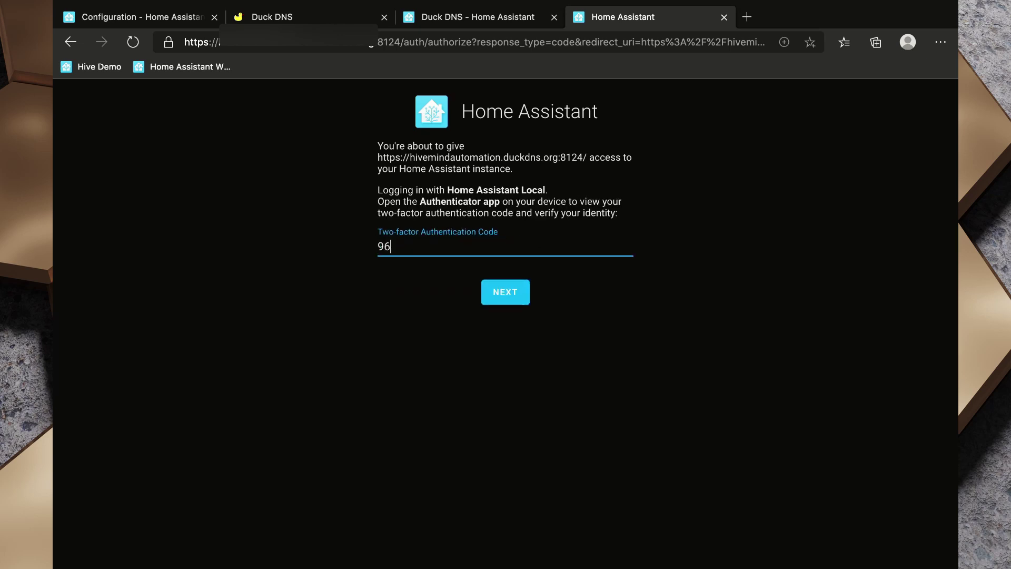
key("Return")
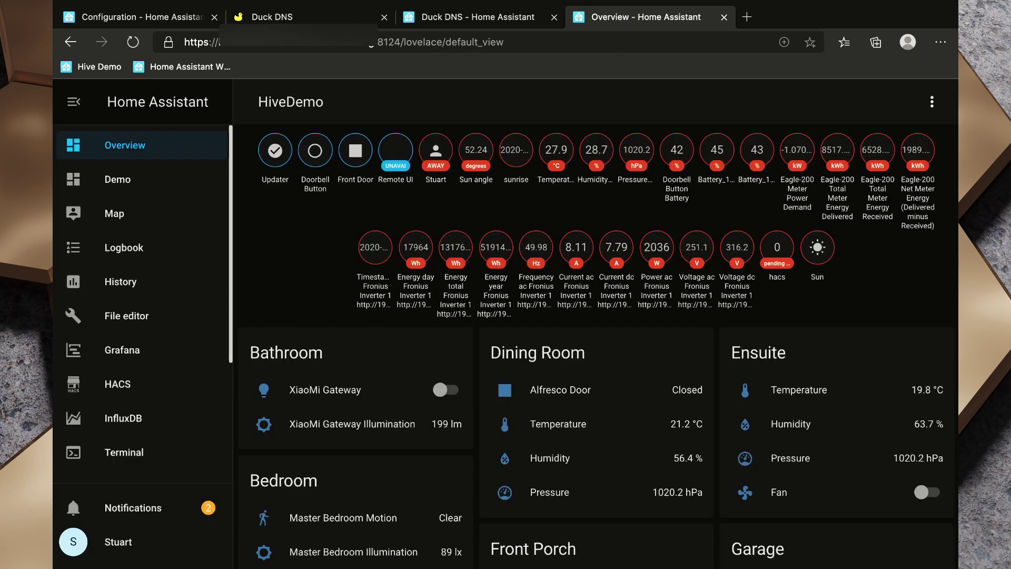